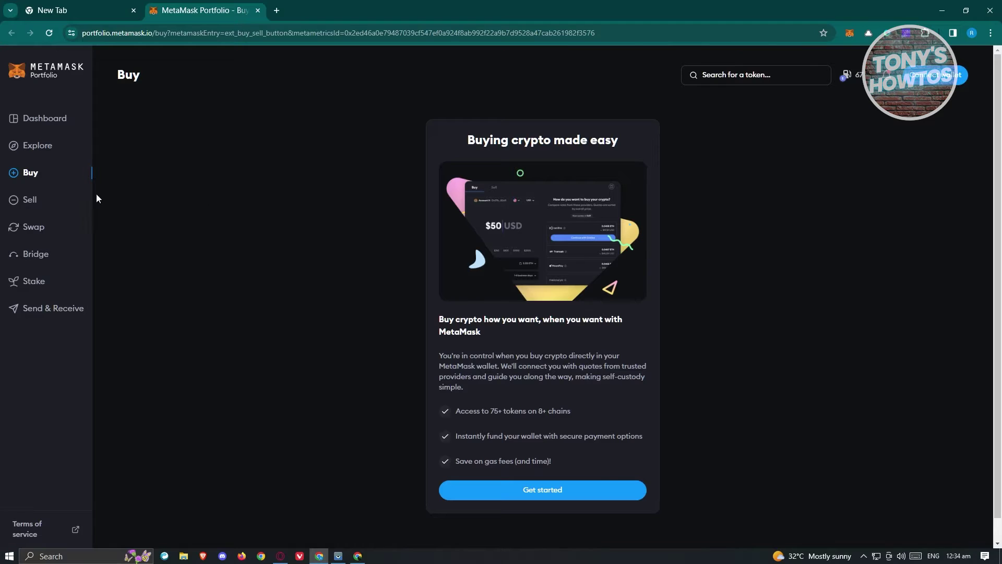
Open the Sell page of MetaMask Portfolio and dismiss the cash-out notice
click(24, 203)
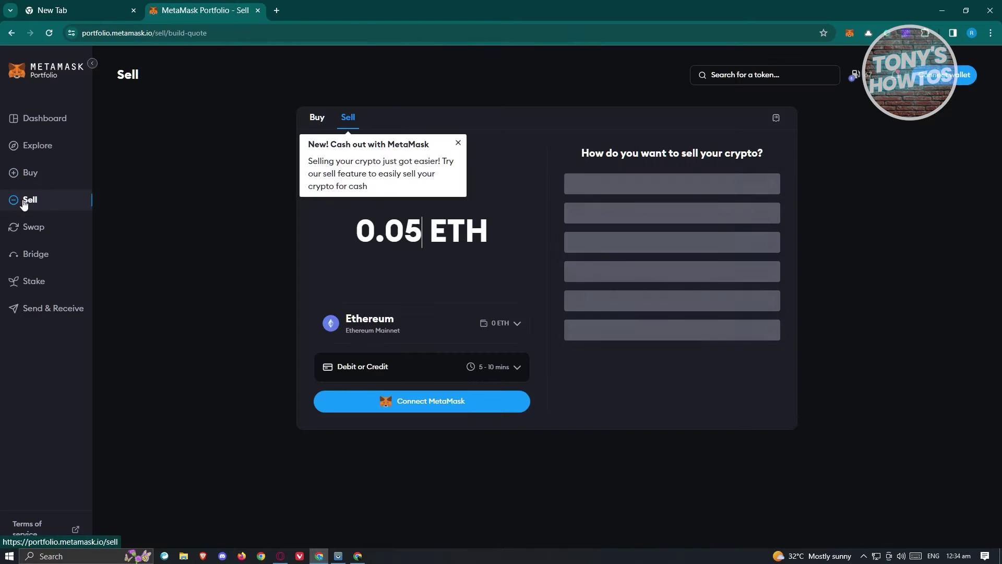
click(459, 143)
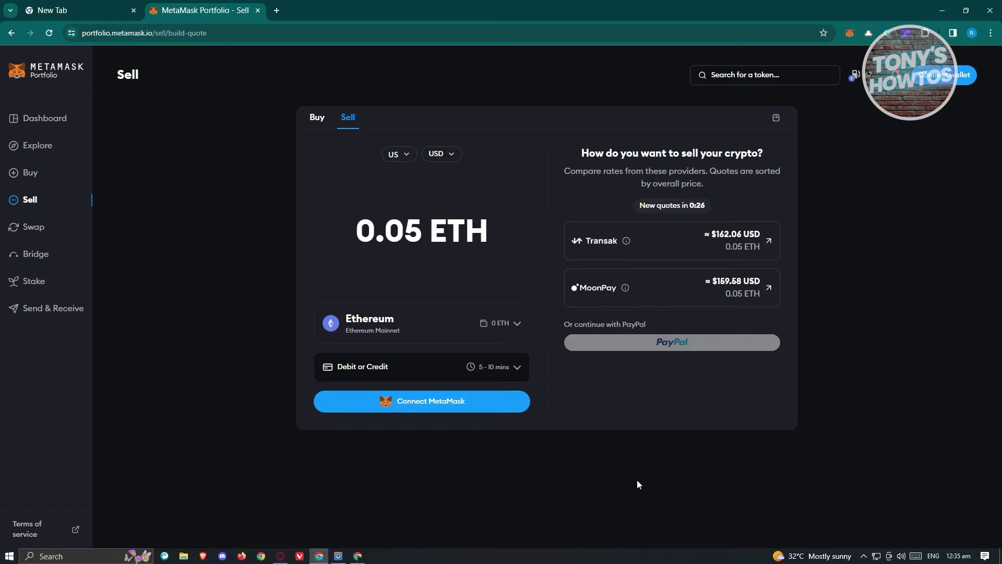
Switch to the Binance window and open the crypto deposit page
mouse_move(358, 556)
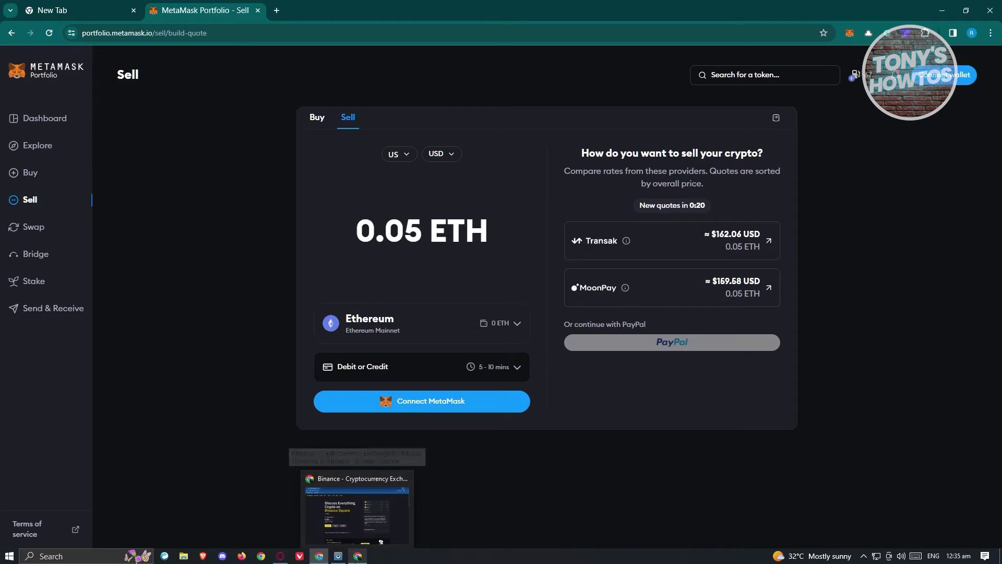
click(87, 8)
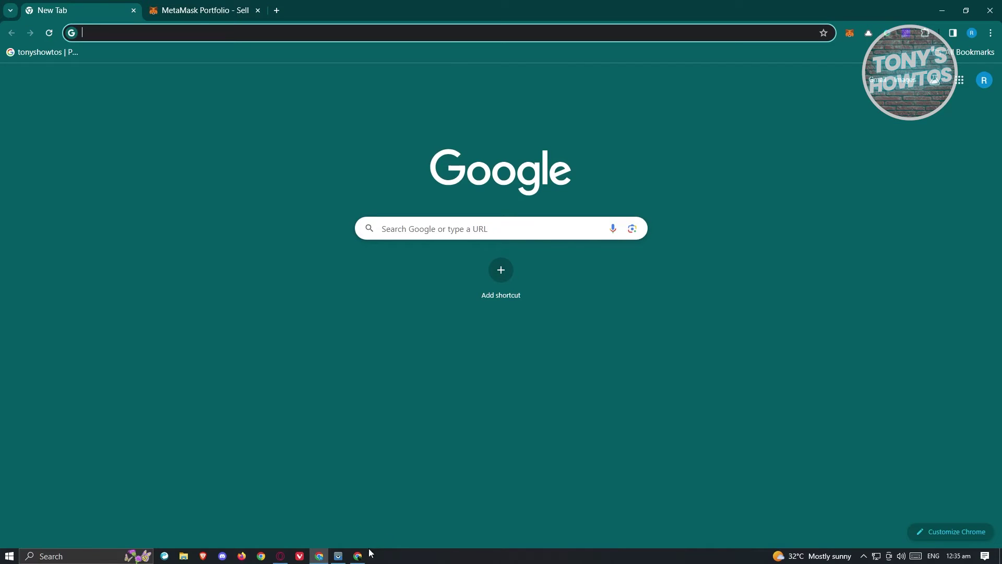
mouse_move(364, 557)
click(360, 501)
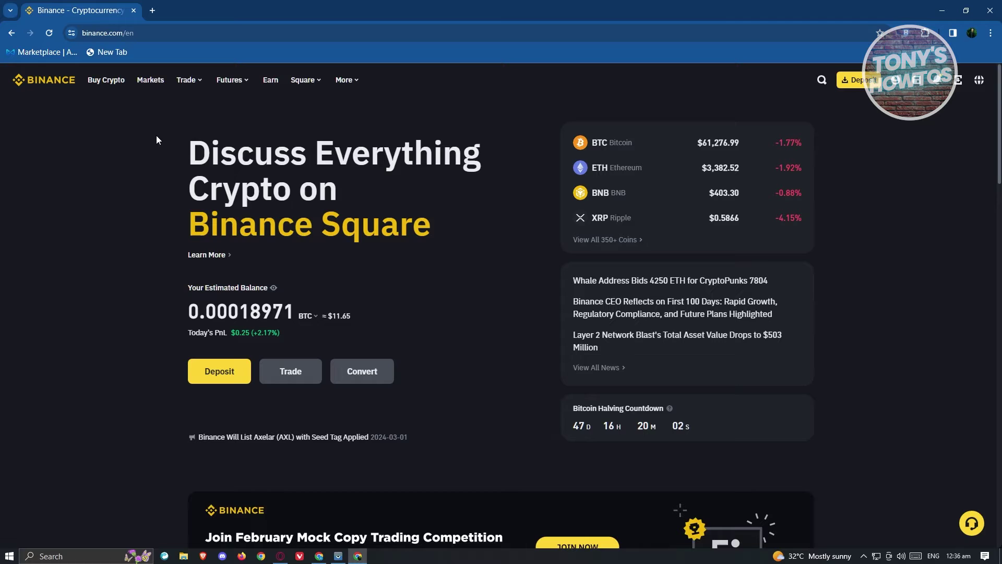
click(867, 81)
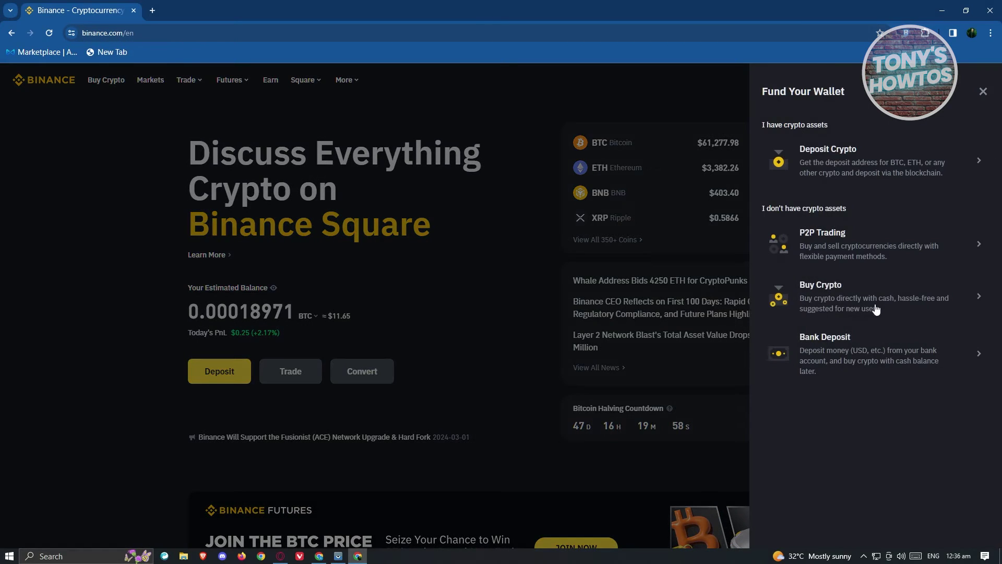
click(896, 165)
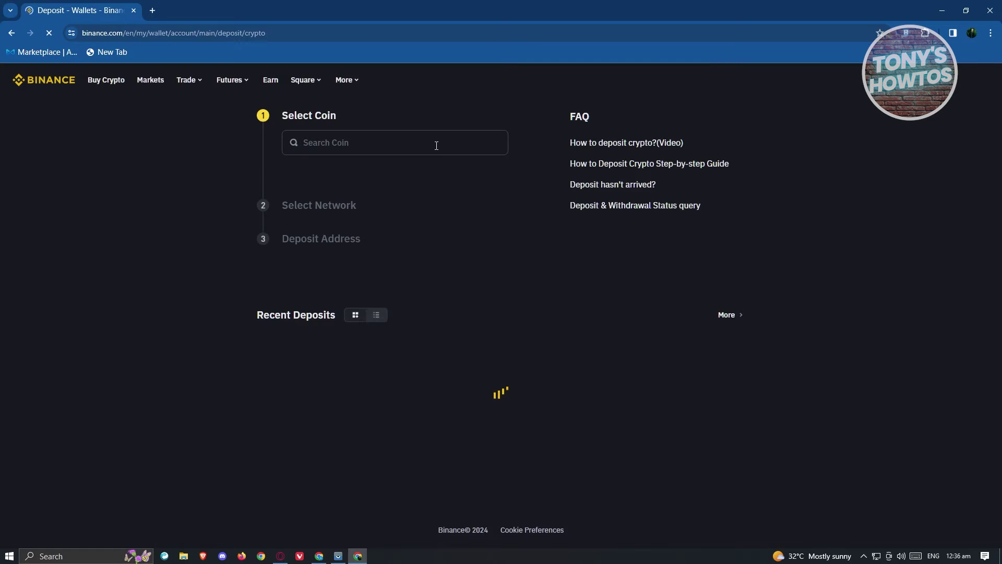
Show the deposit address for ETH on the Ethereum (ERC20) network and acknowledge the validator rewards notice
click(436, 141)
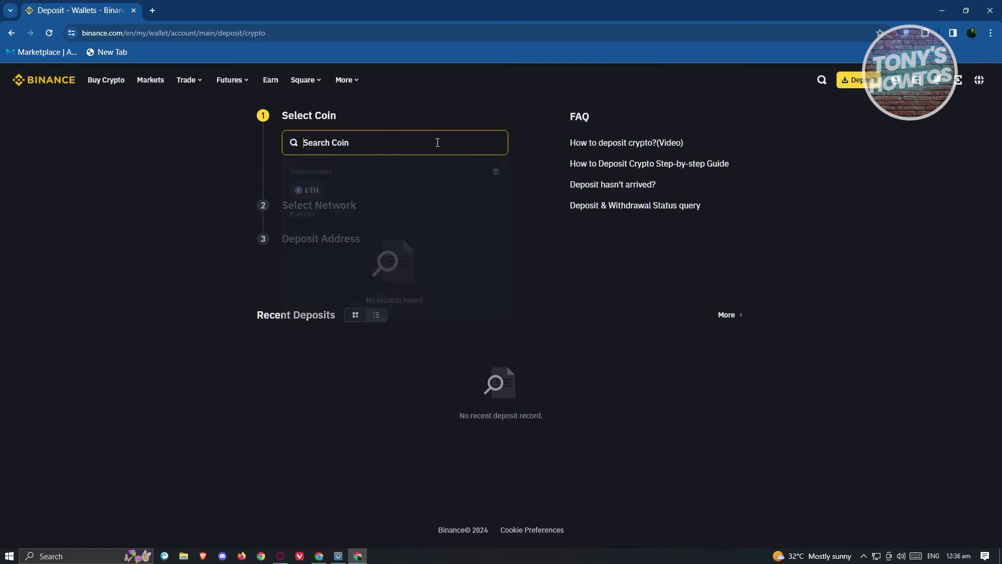
click(315, 191)
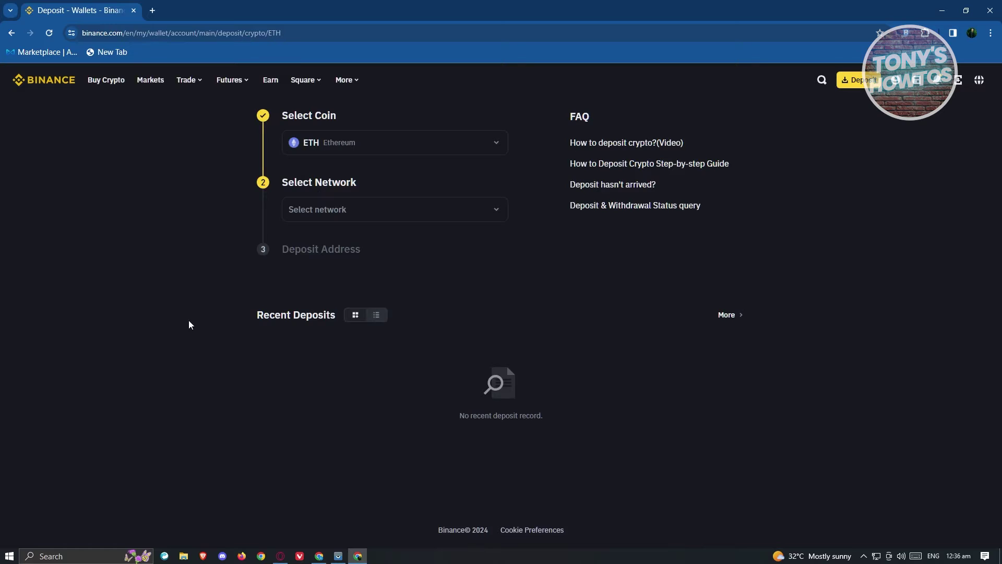
click(446, 219)
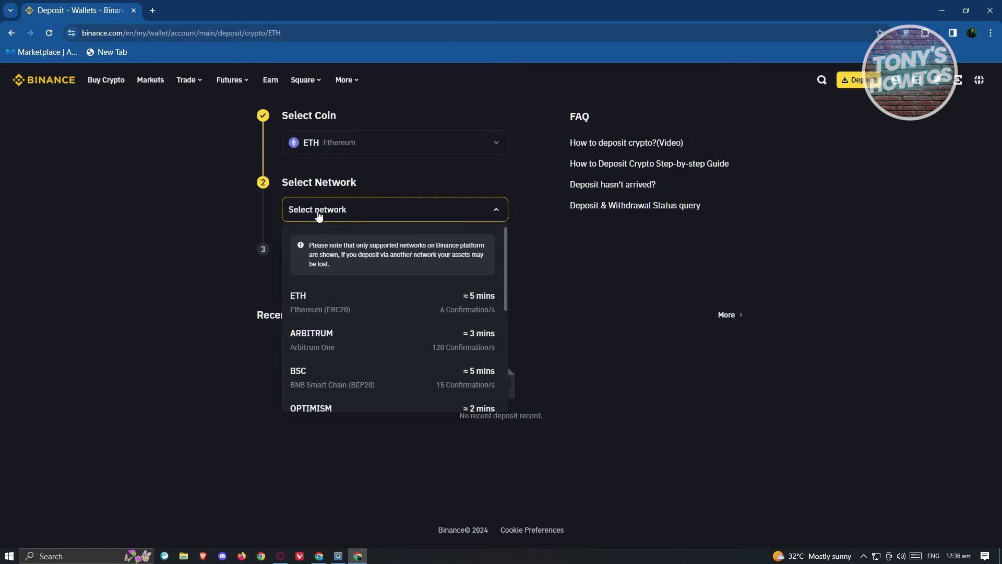
click(364, 299)
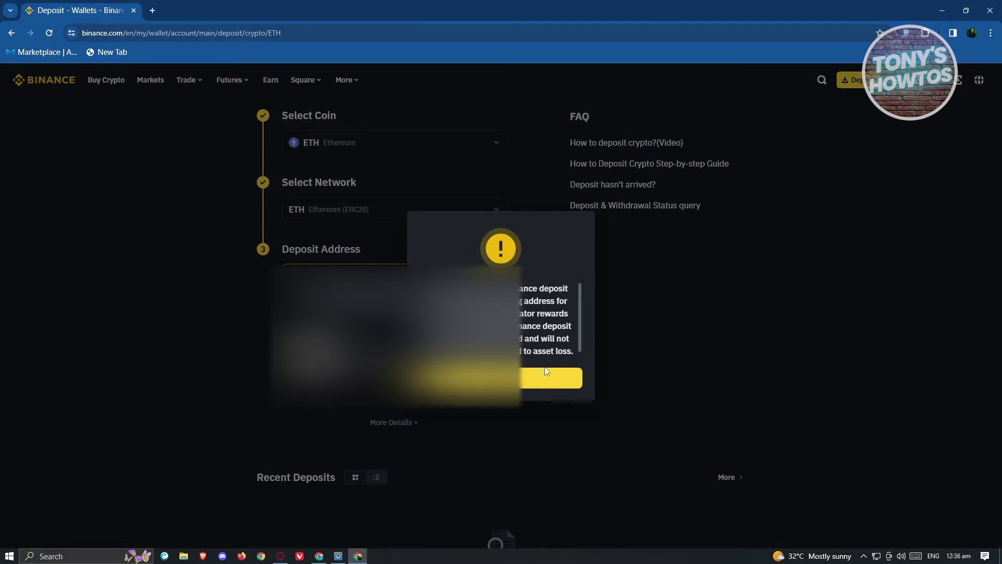
click(557, 385)
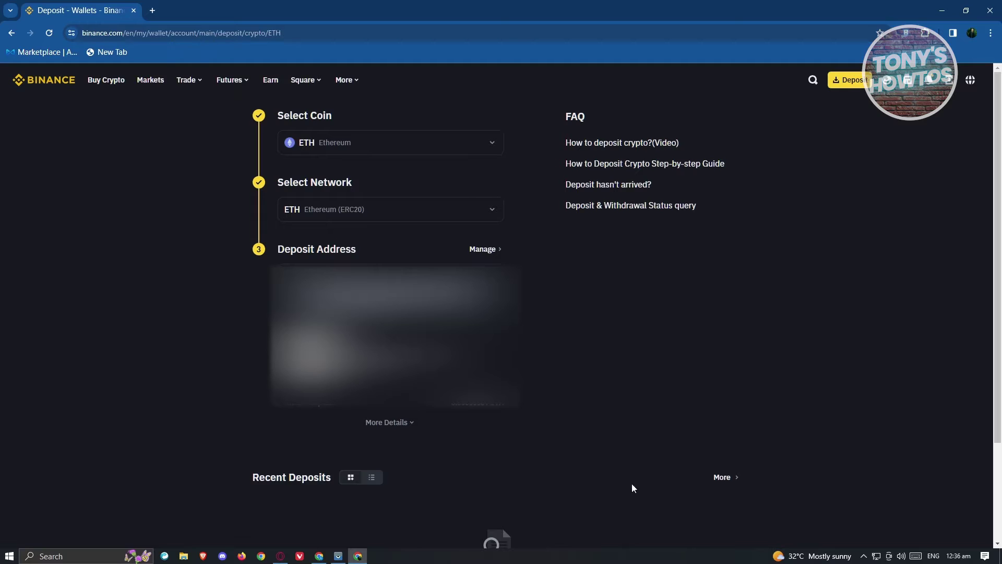
Start a send in the MetaMask wallet extension, paste the Binance deposit address as recipient, and check the estimated gas fee
click(319, 557)
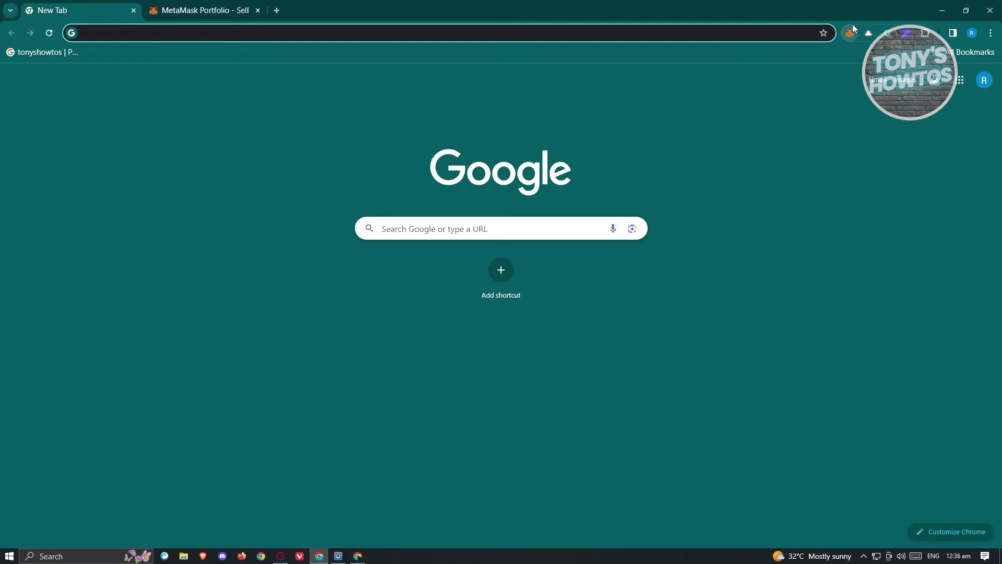
click(851, 31)
click(732, 168)
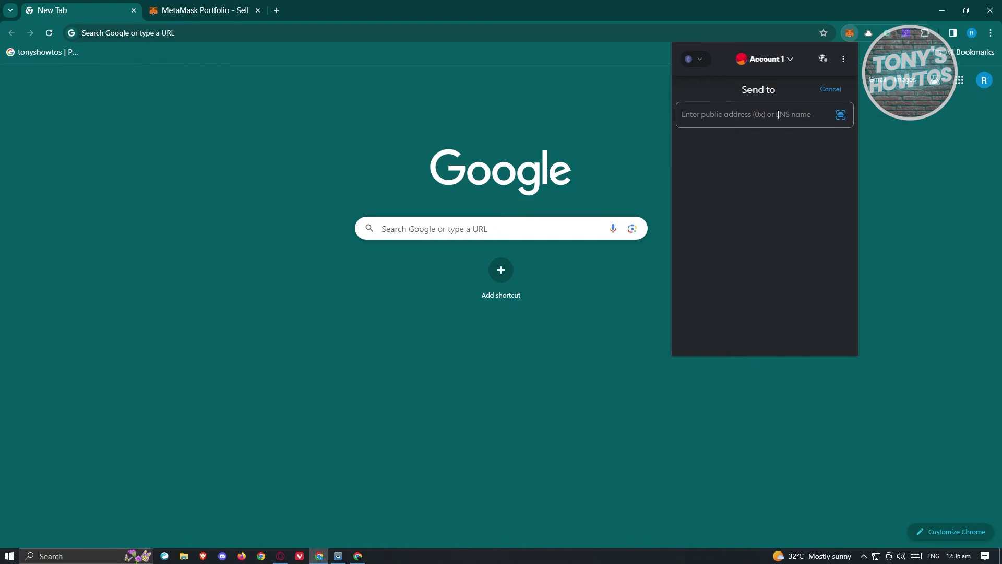
right_click(778, 115)
click(807, 244)
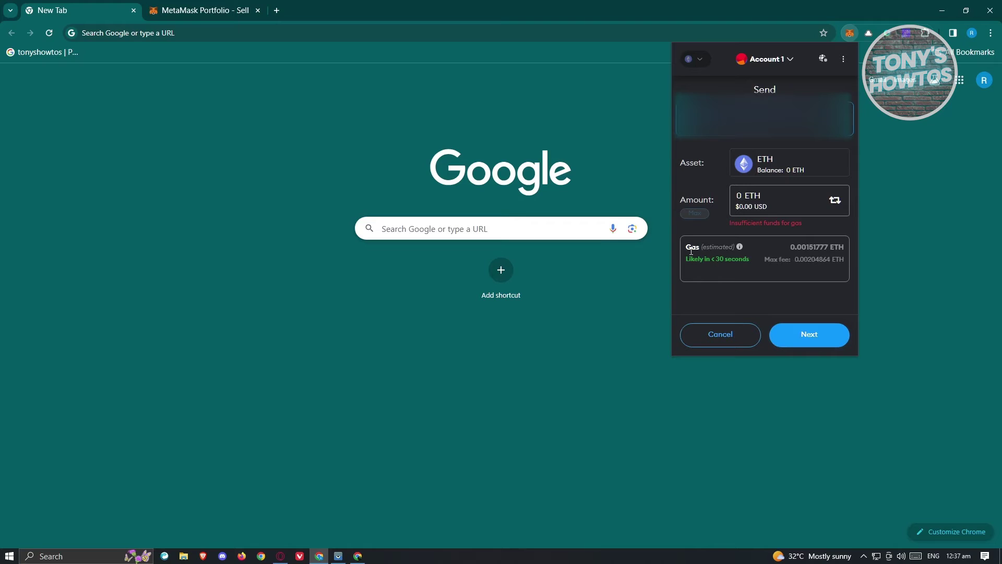
drag(685, 246, 795, 248)
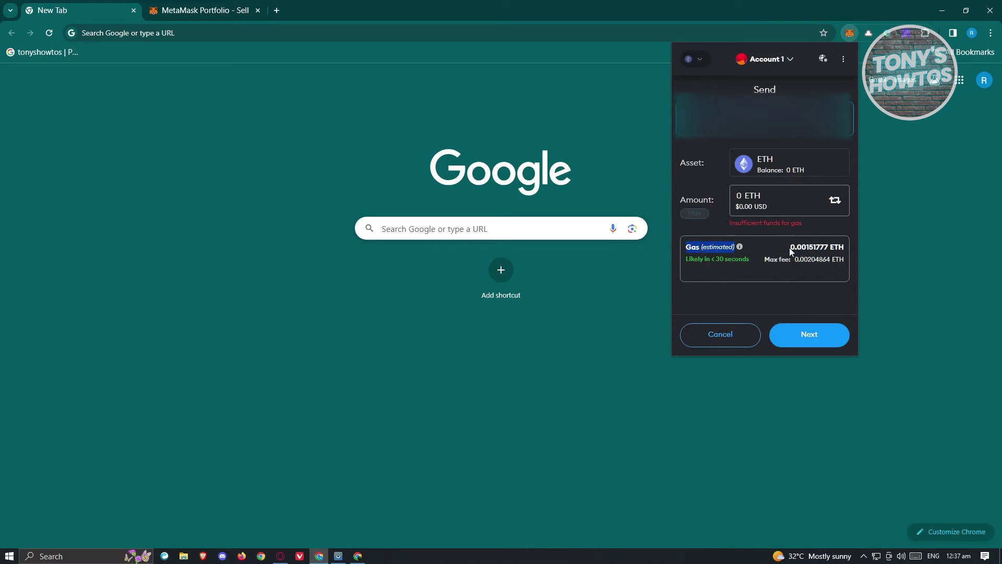
double_click(789, 247)
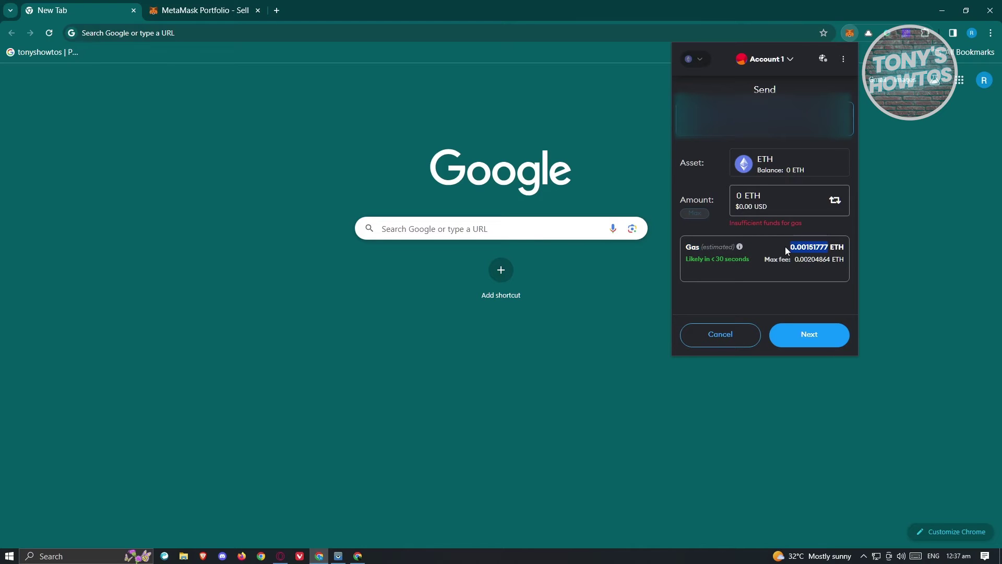
Return to Binance, open Spot trading, search the pairs for "eth" and select ETH/USDT
click(357, 557)
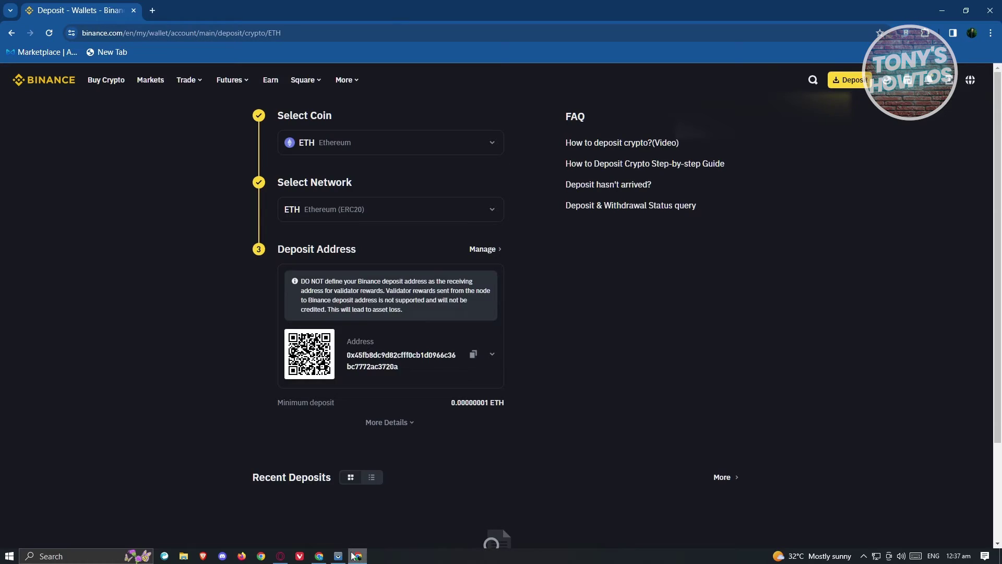
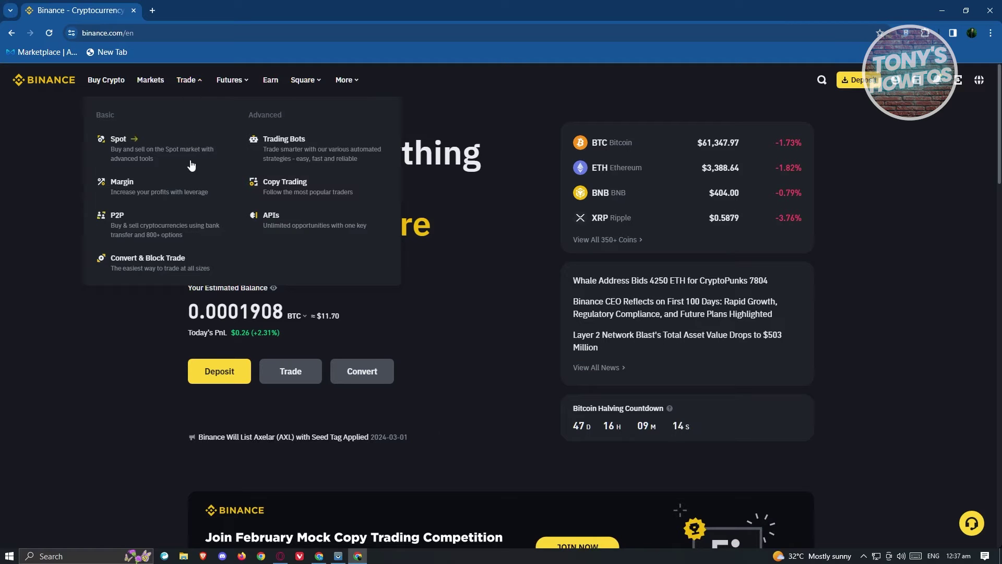
click(170, 151)
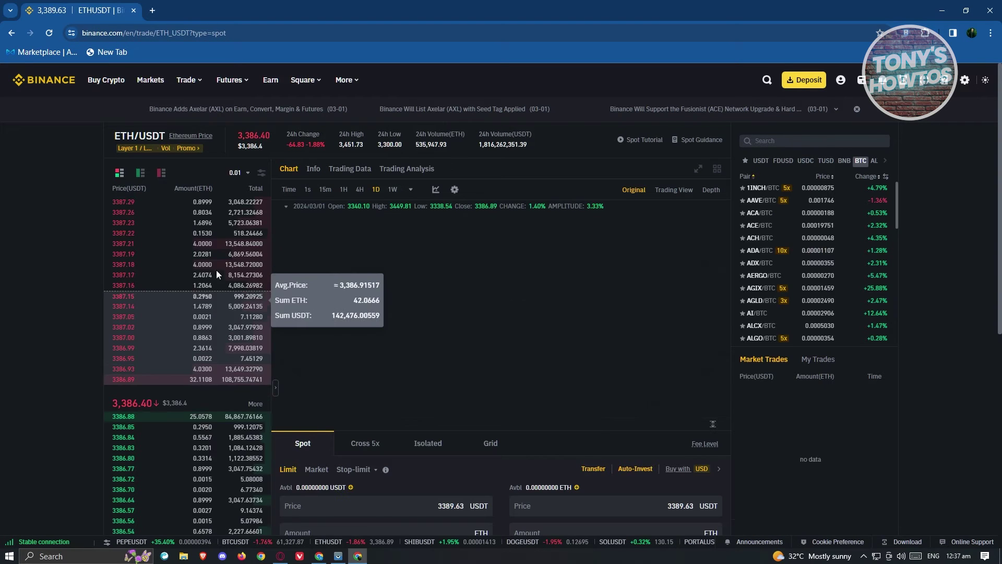
click(798, 140)
text(et)
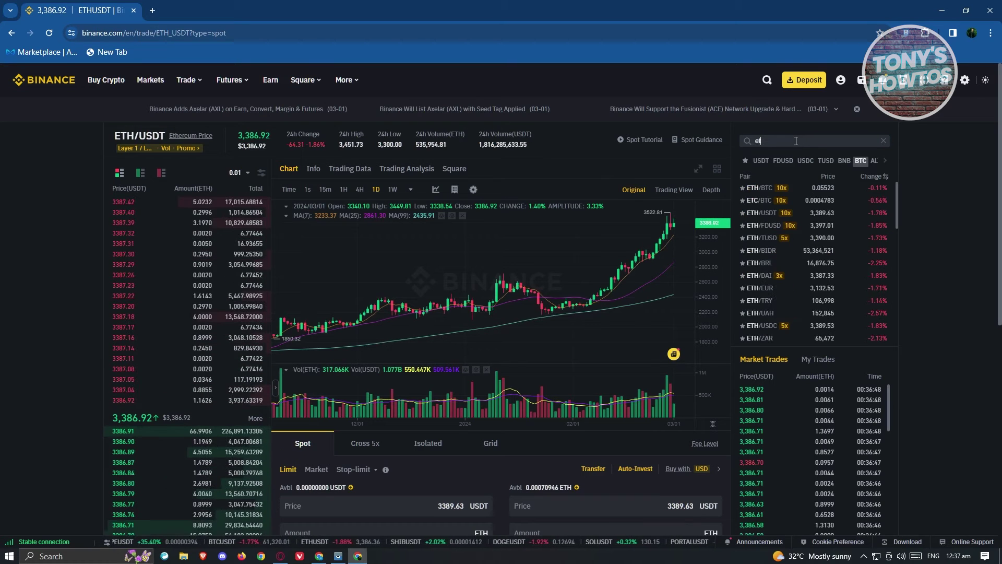
text(h)
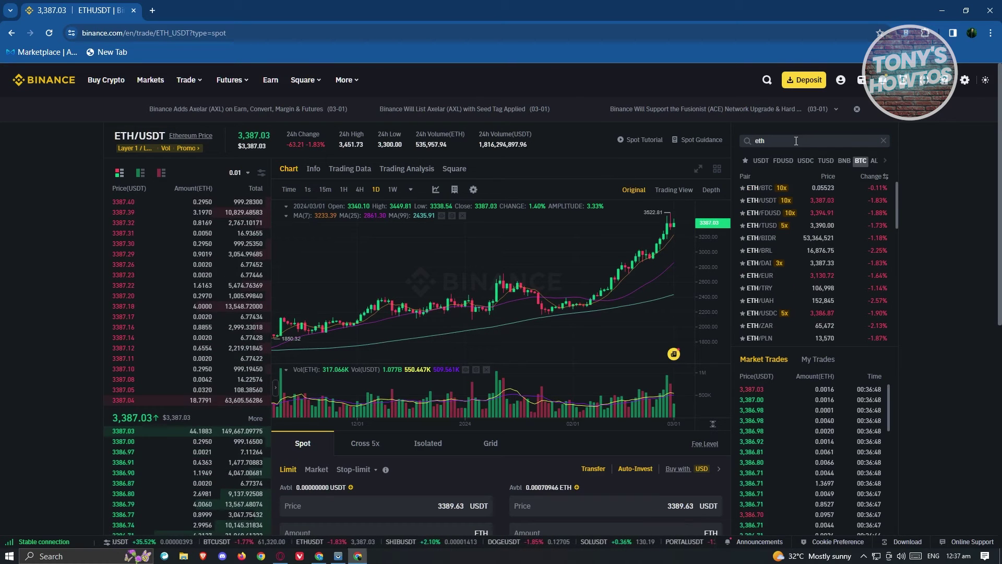
click(778, 202)
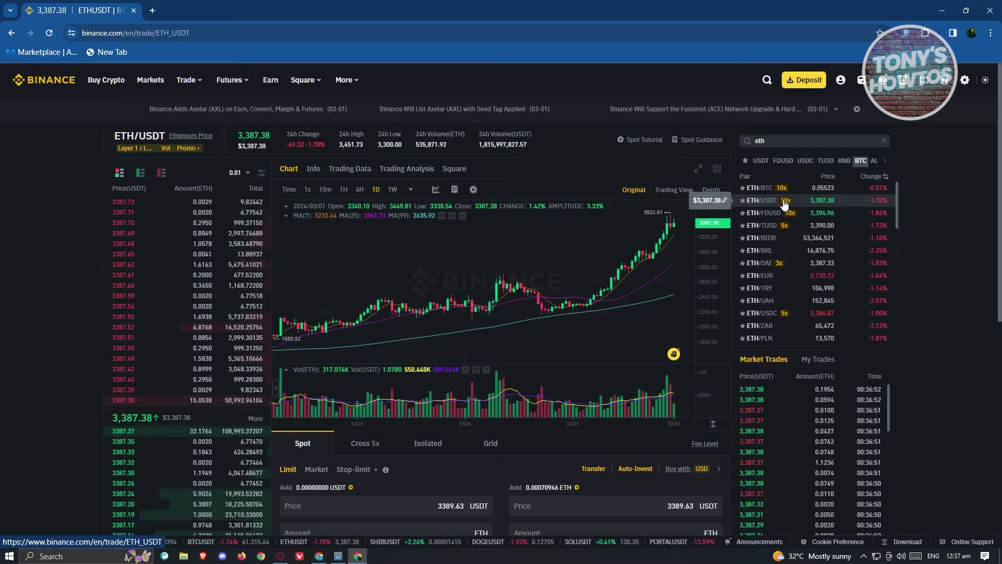
Examine the spot limit order form for selling ETH, including its amount and price fields
scroll(972, 215, down, 2)
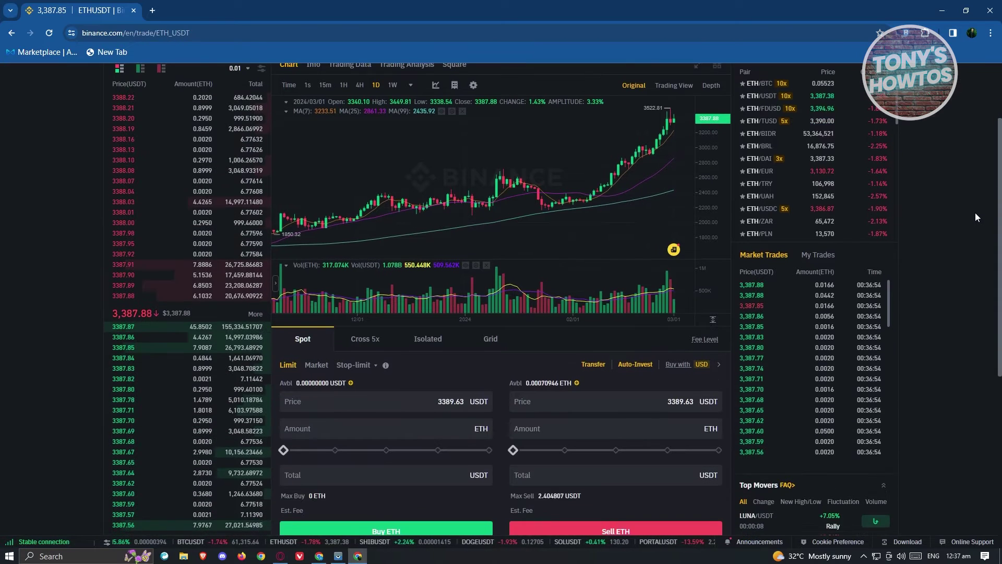
scroll(929, 219, down, 2)
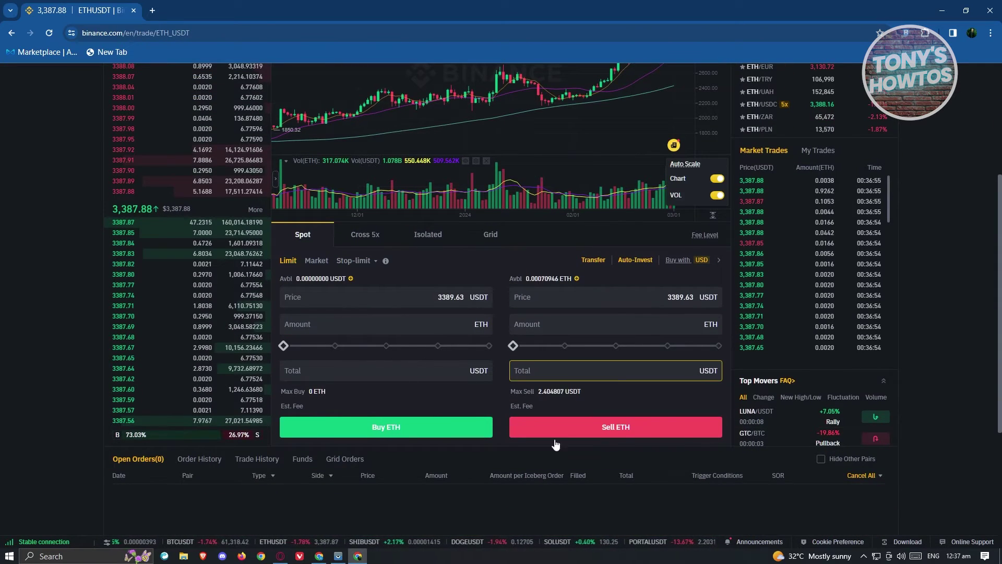
click(658, 325)
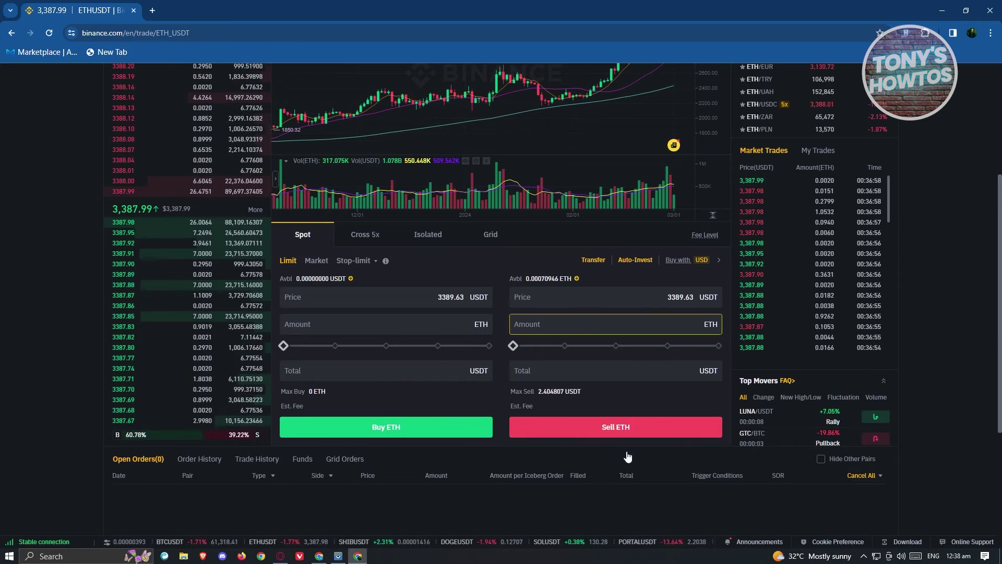
click(650, 297)
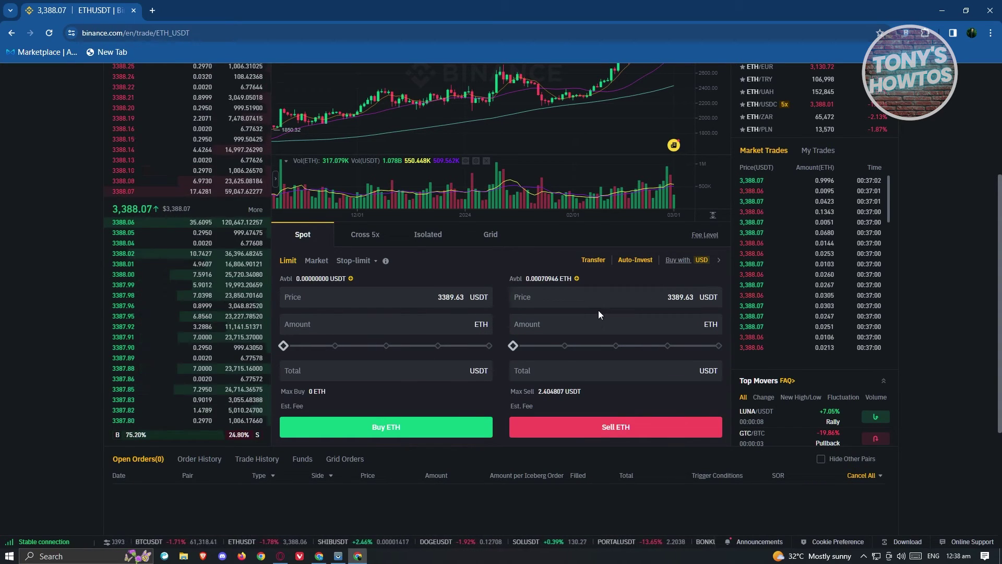
scroll(598, 313, up, 1)
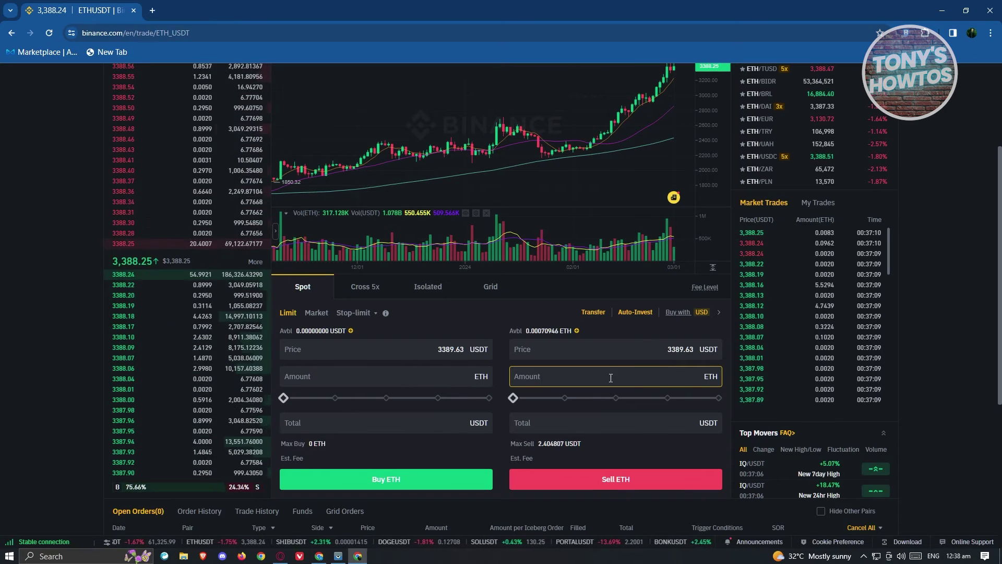
double_click(704, 349)
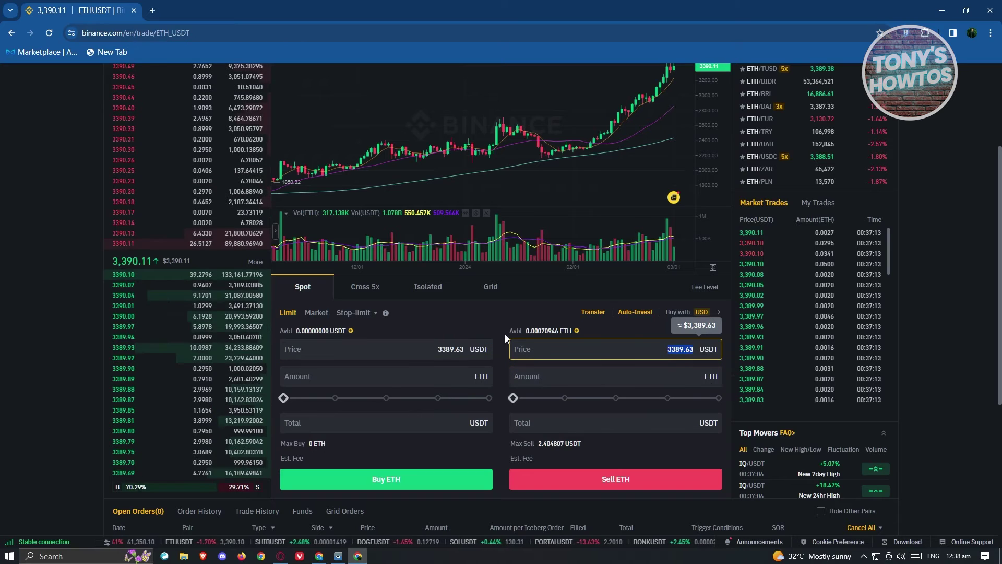
Examine the ETH/USDT price chart and order book, the sell amount field, and the open orders list
scroll(506, 330, up, 3)
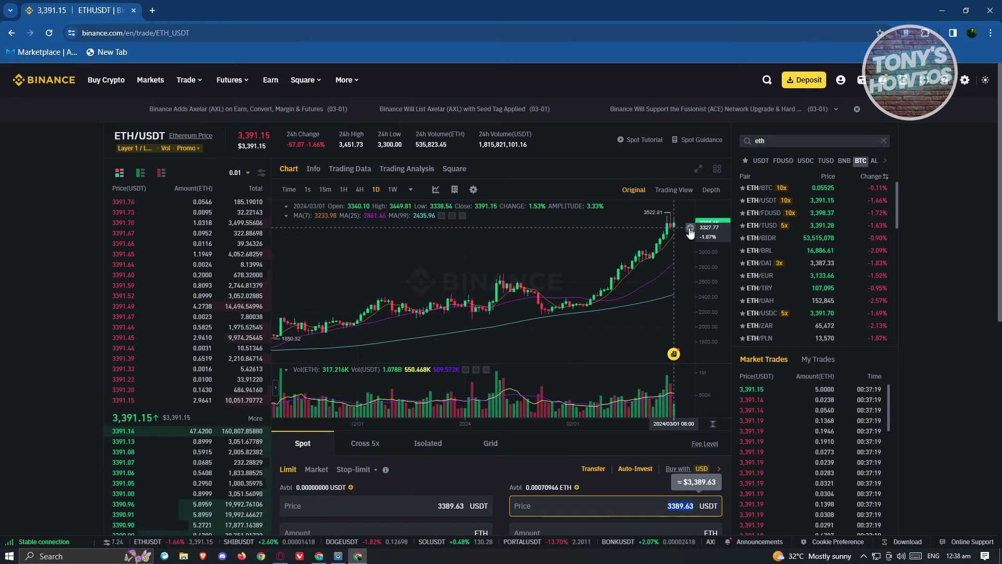
scroll(690, 232, down, 3)
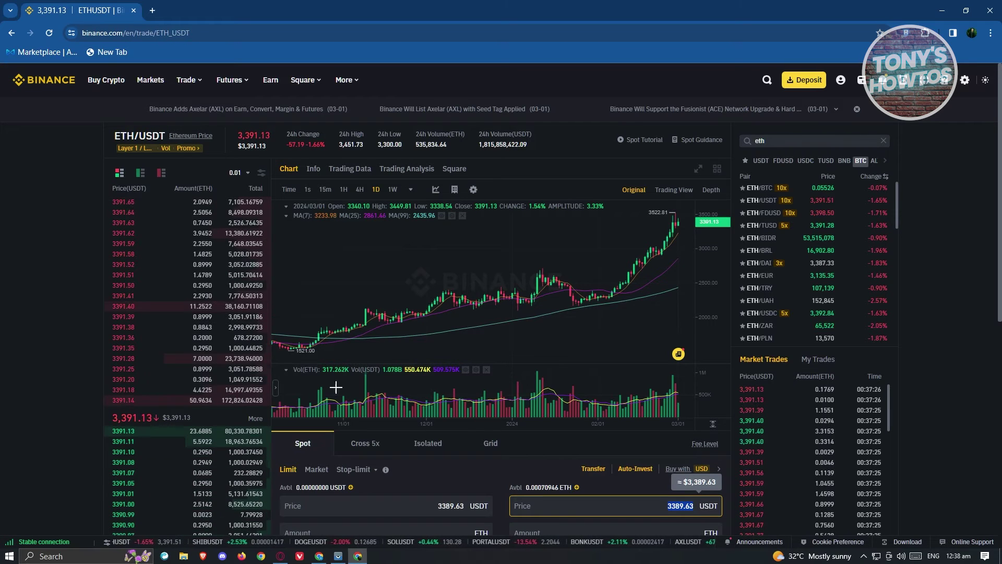
scroll(70, 358, down, 1)
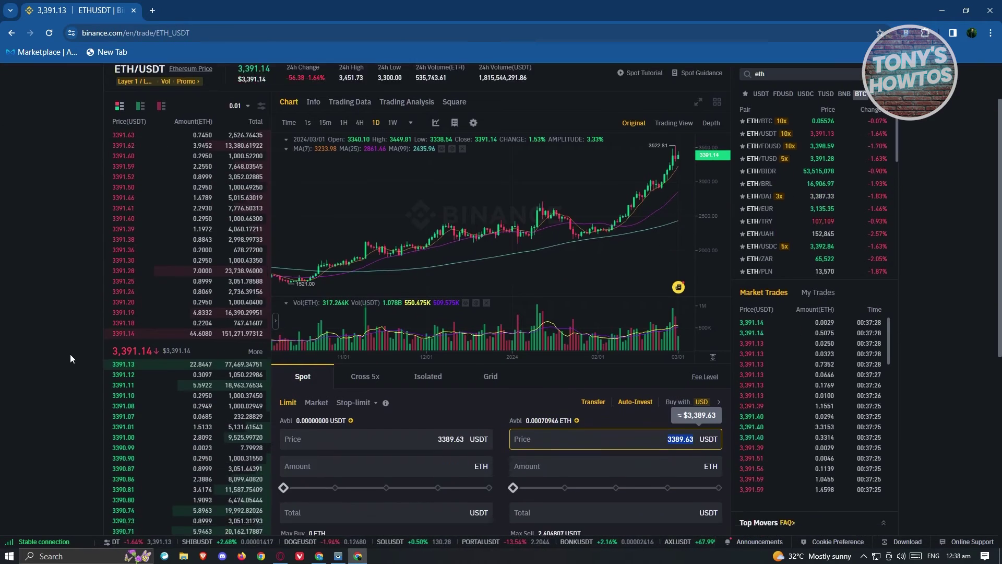
scroll(72, 350, down, 3)
scroll(74, 345, up, 2)
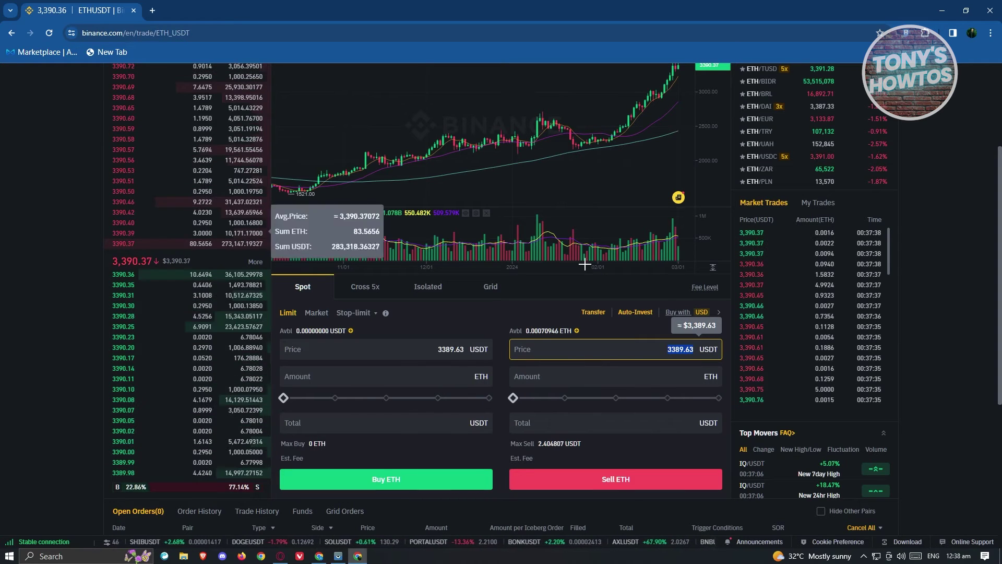
click(683, 375)
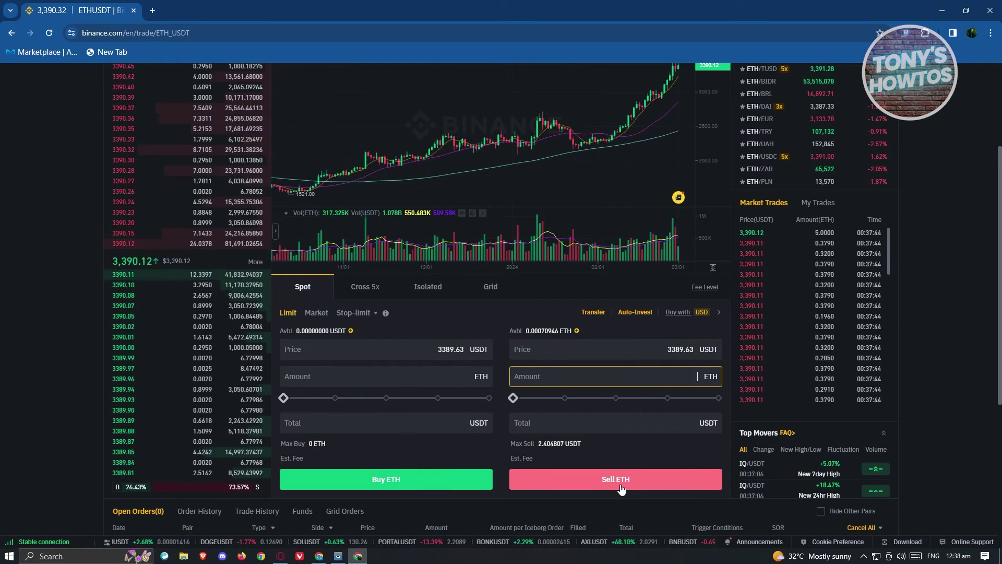
scroll(679, 439, down, 3)
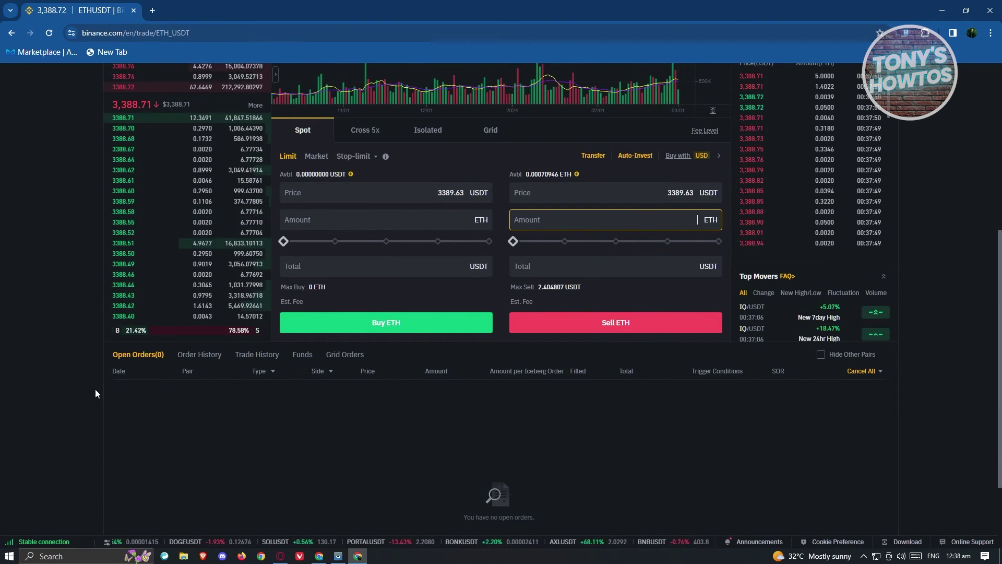
Open the Spot wallet to view its coin balances
scroll(30, 425, up, 6)
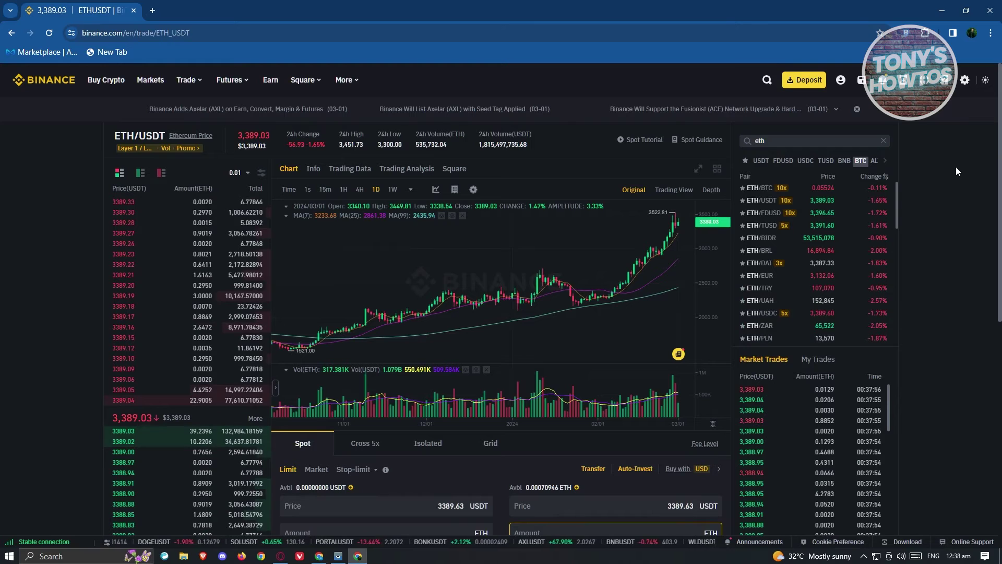
mouse_move(861, 87)
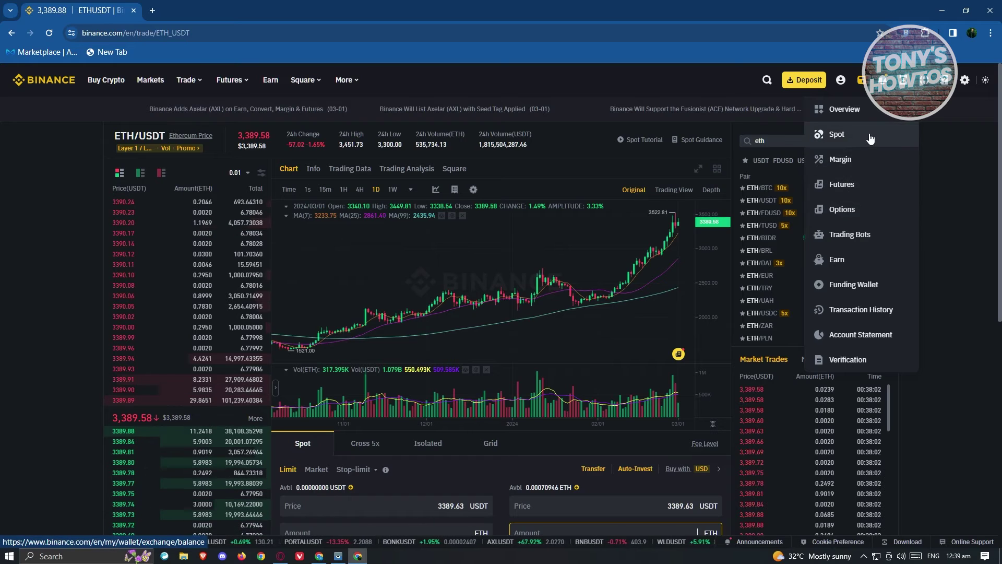
click(851, 135)
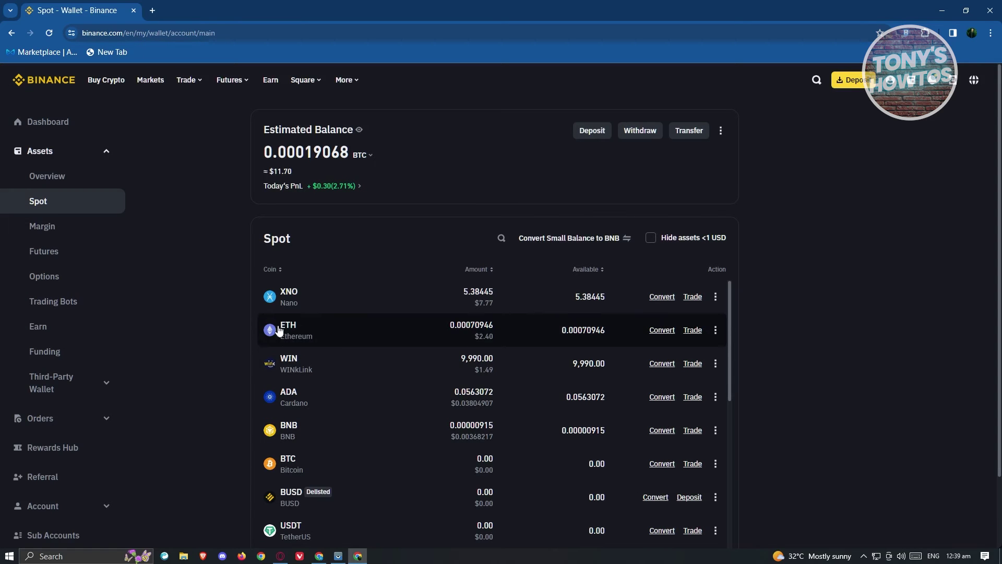
Start a transfer from the ETH row of the Spot wallet, from Fiat and Spot to Funding
click(716, 332)
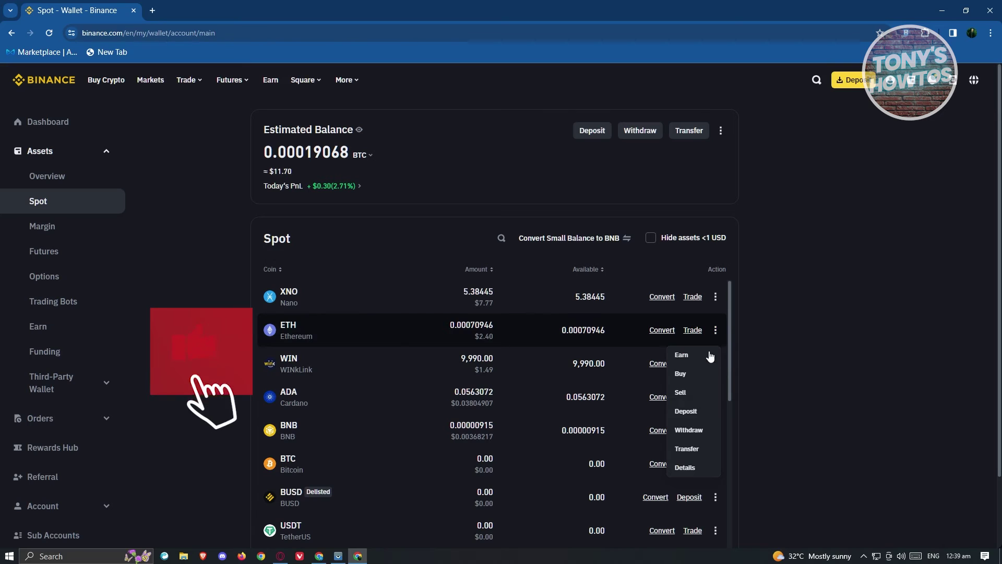
click(687, 448)
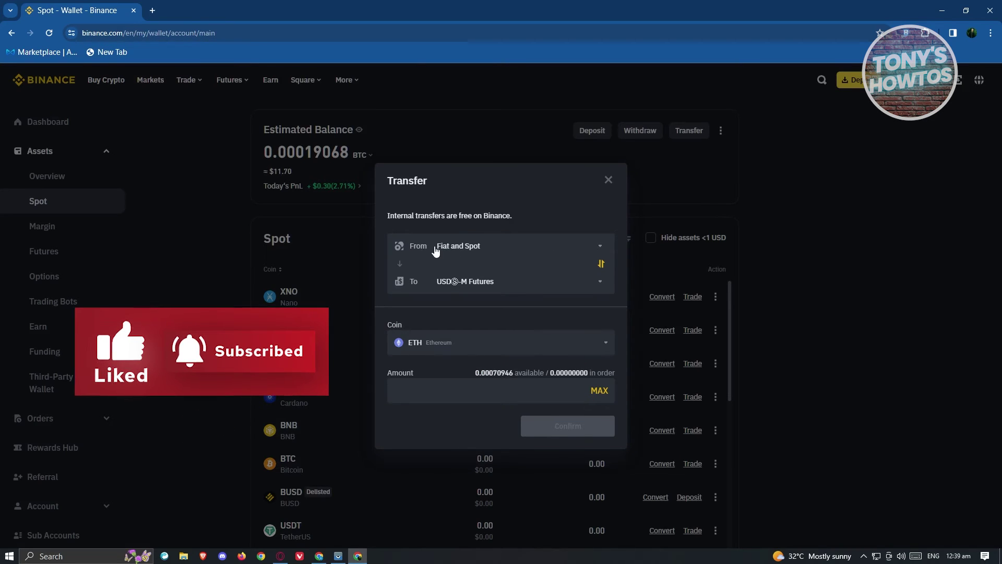
click(601, 283)
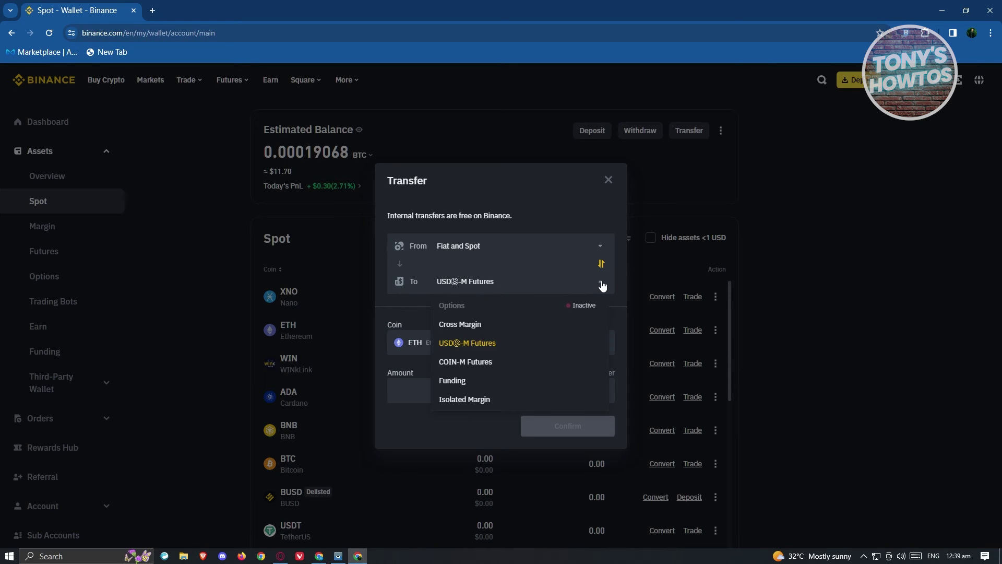
click(482, 380)
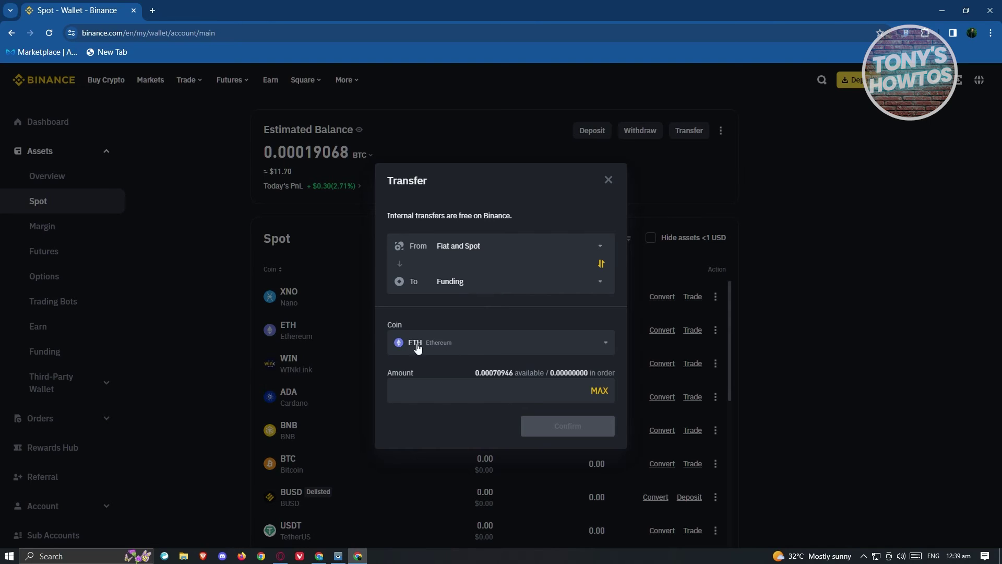
Try to find a different coin for the transfer by searching its coin list for "usd", and close the transfer form
click(479, 349)
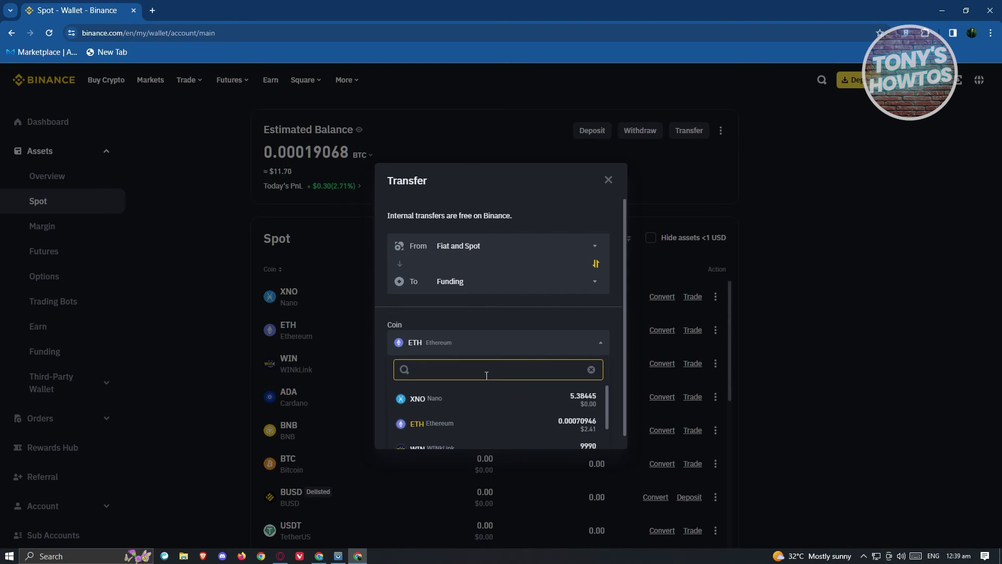
scroll(548, 365, down, 1)
scroll(484, 396, down, 2)
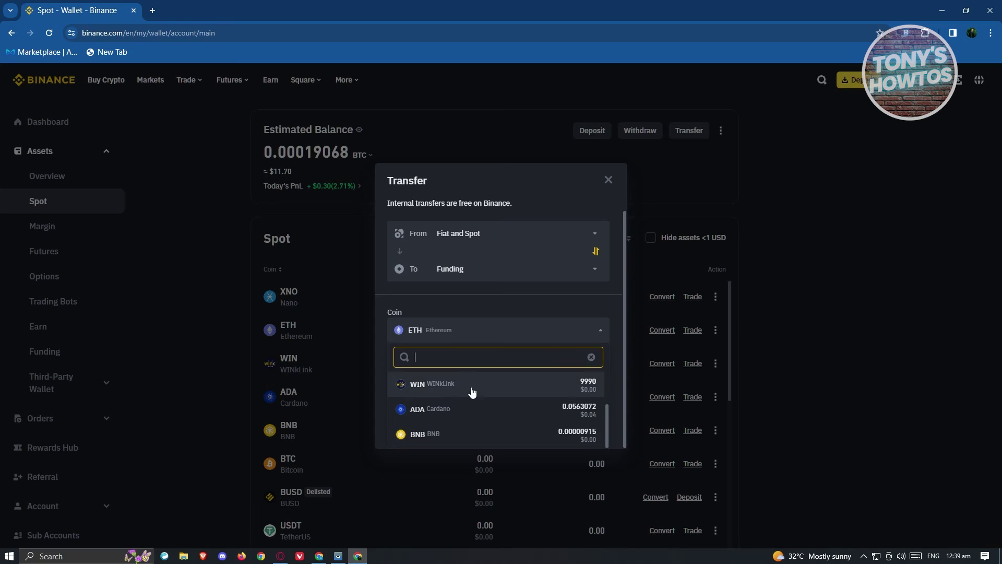
text(usd)
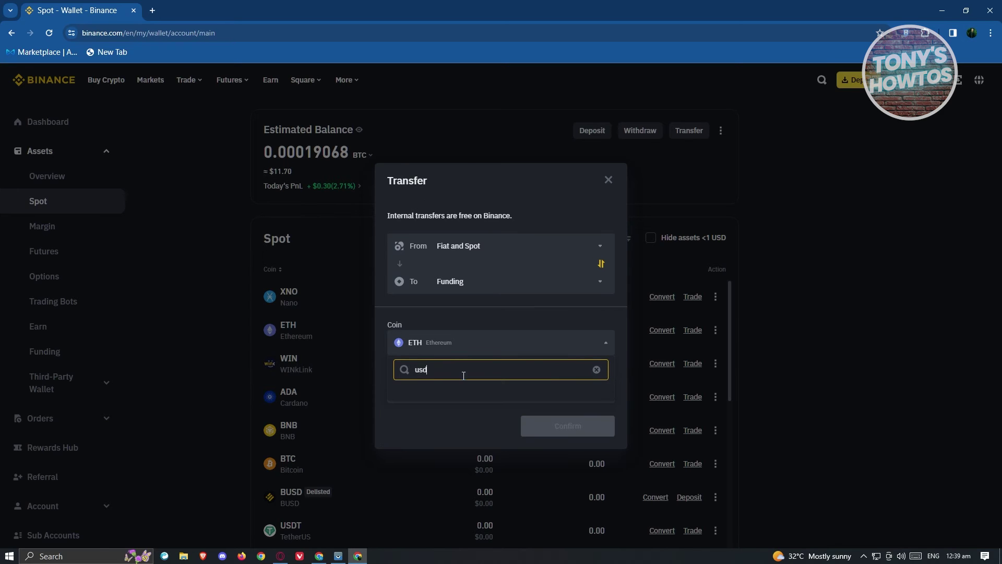
click(596, 370)
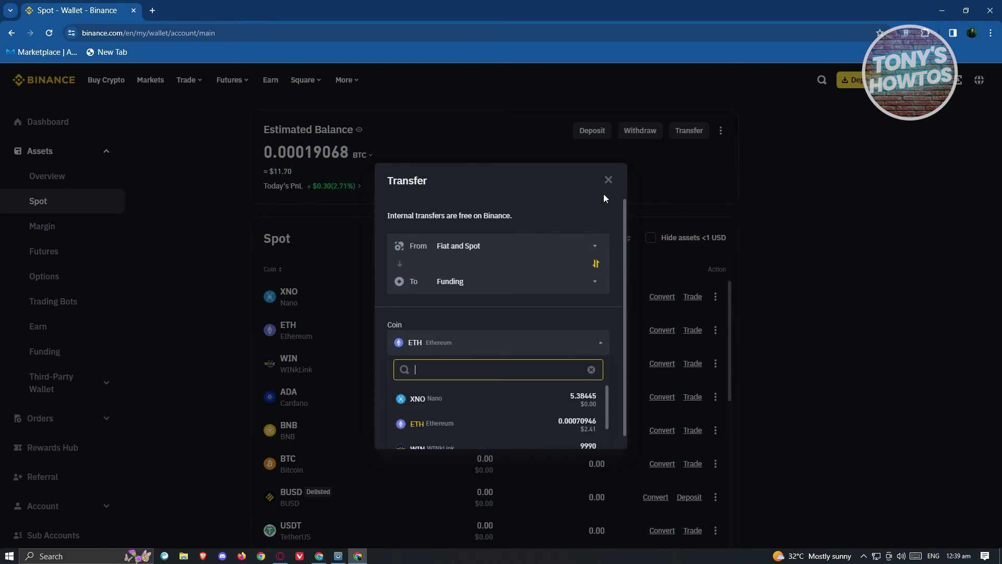
click(608, 179)
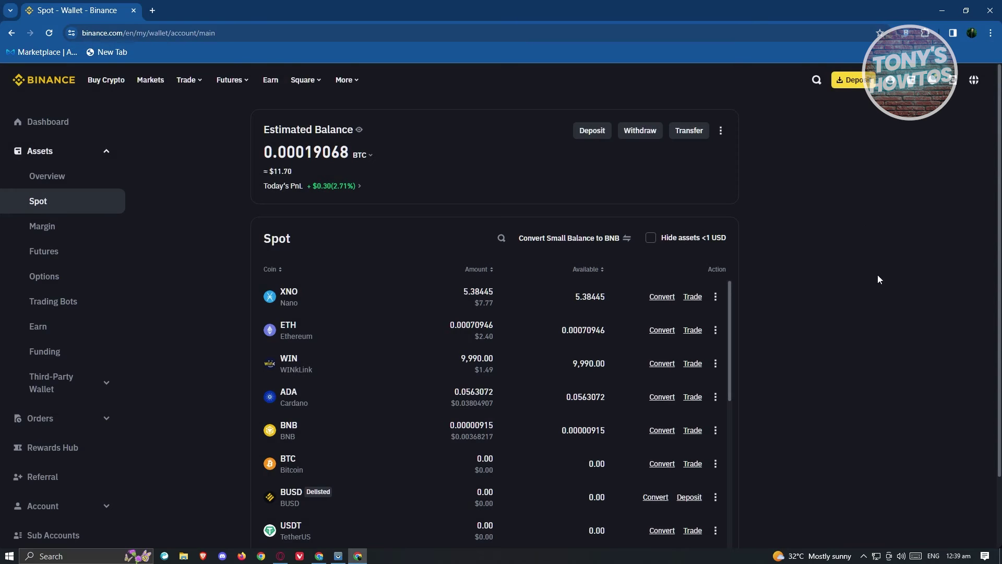
Start a transfer from the USDT row of the Spot wallet and search its coin list for "u"
scroll(744, 290, down, 2)
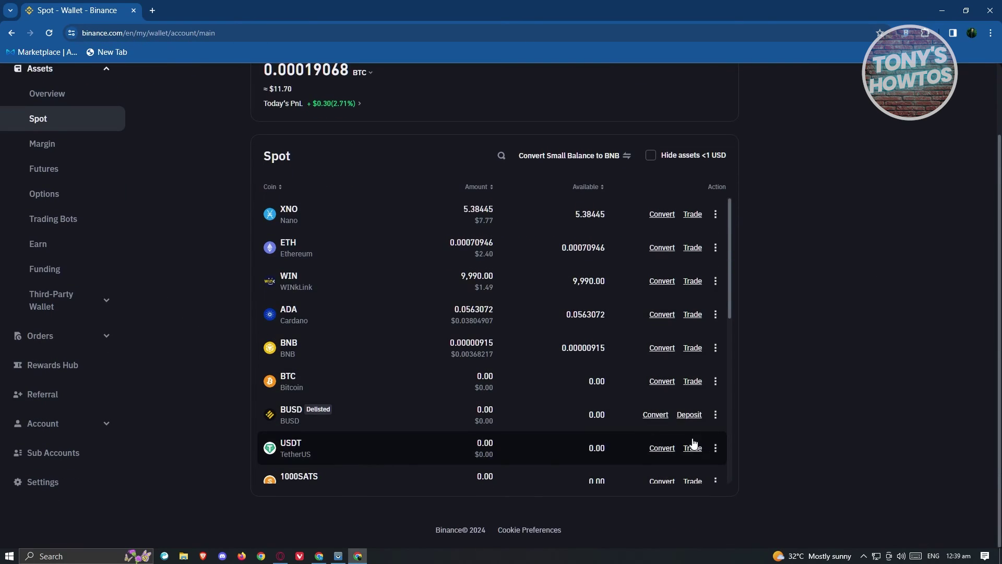
click(718, 450)
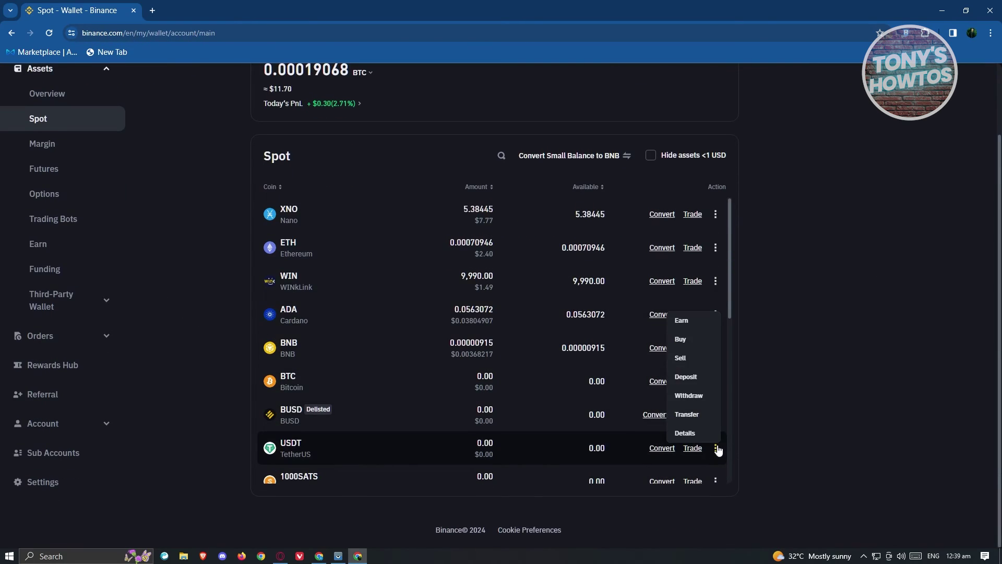
click(706, 414)
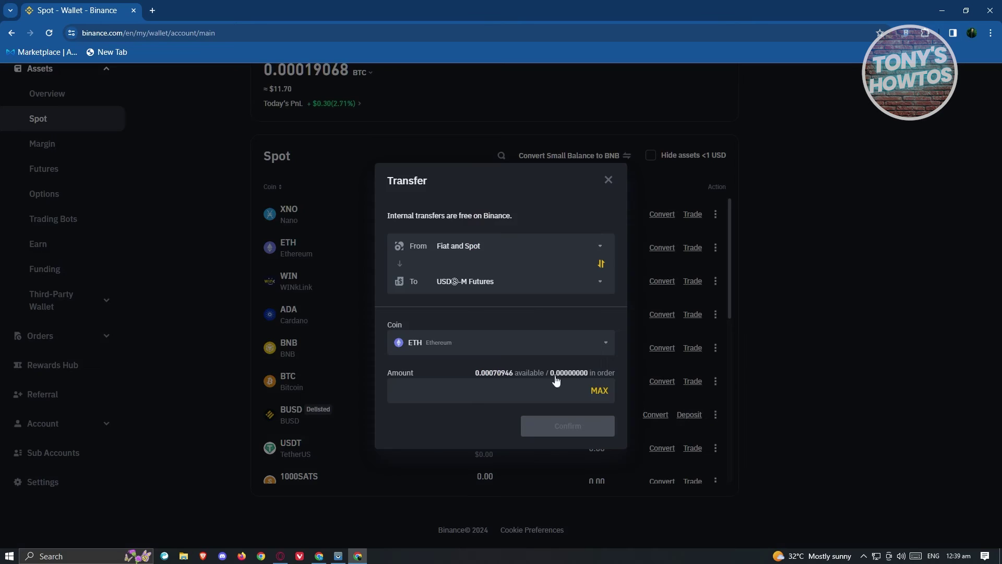
click(608, 346)
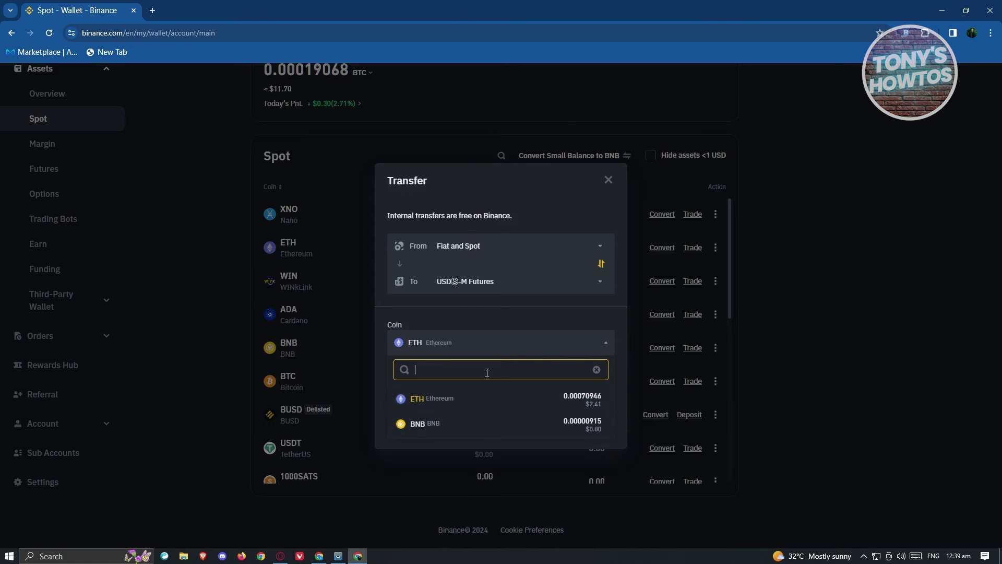
text(u)
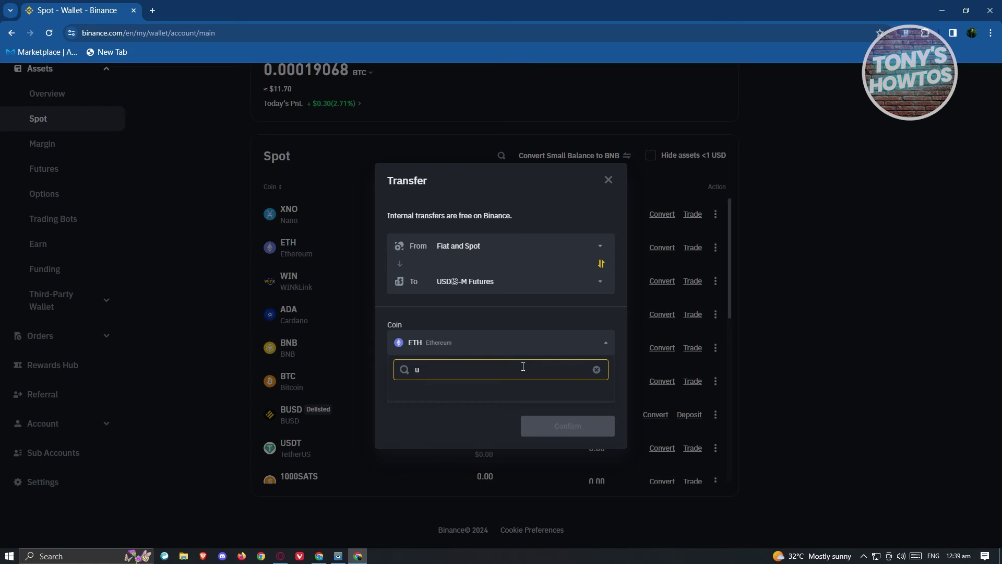
click(596, 369)
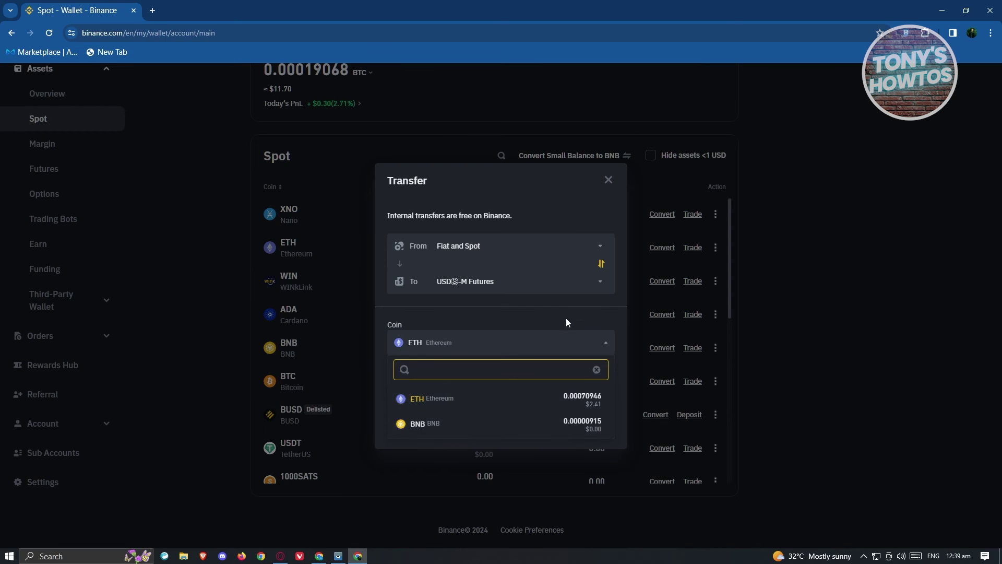
click(474, 324)
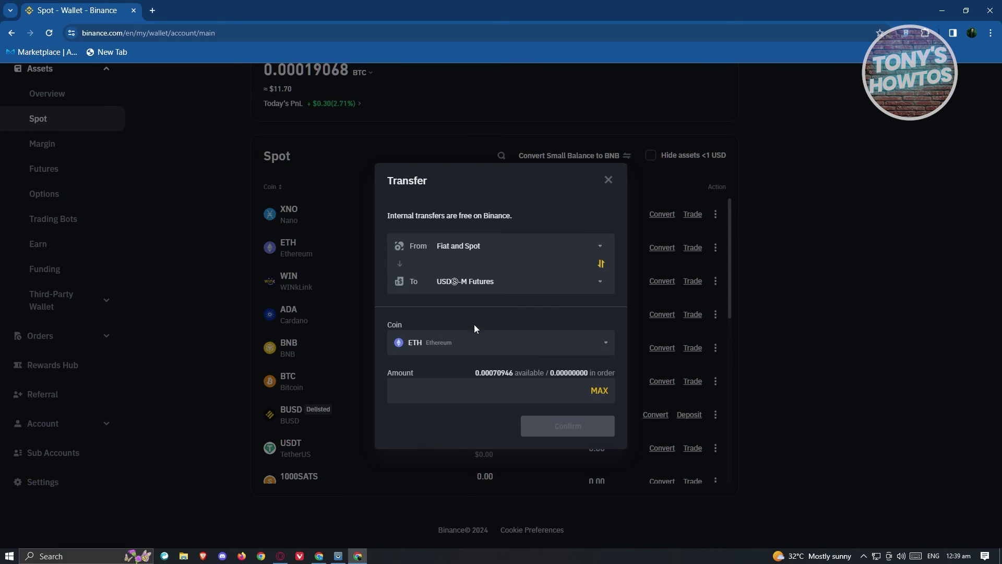
Choose Funding as the transfer destination and go to the Funding wallet's balances
click(599, 287)
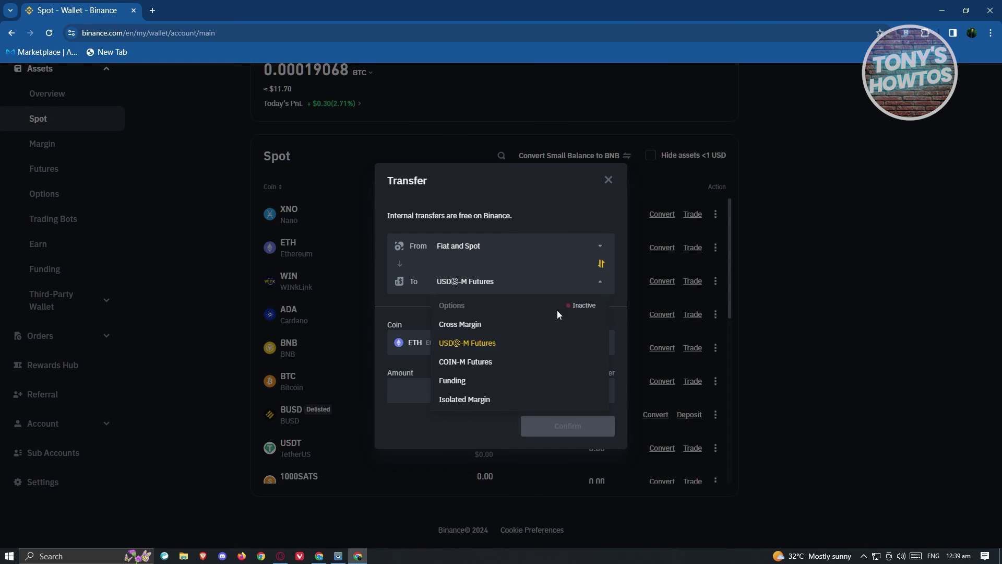
click(477, 381)
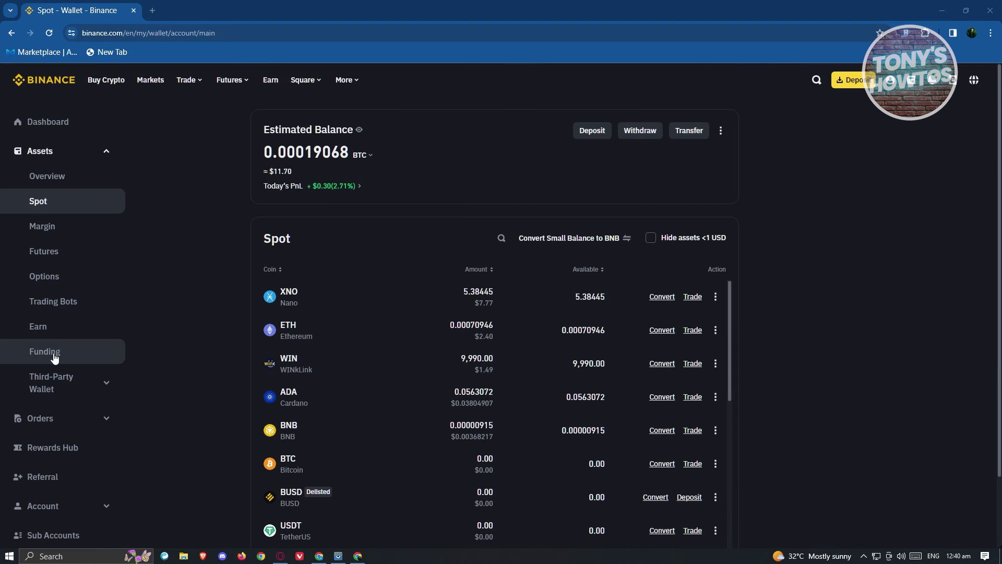
click(63, 354)
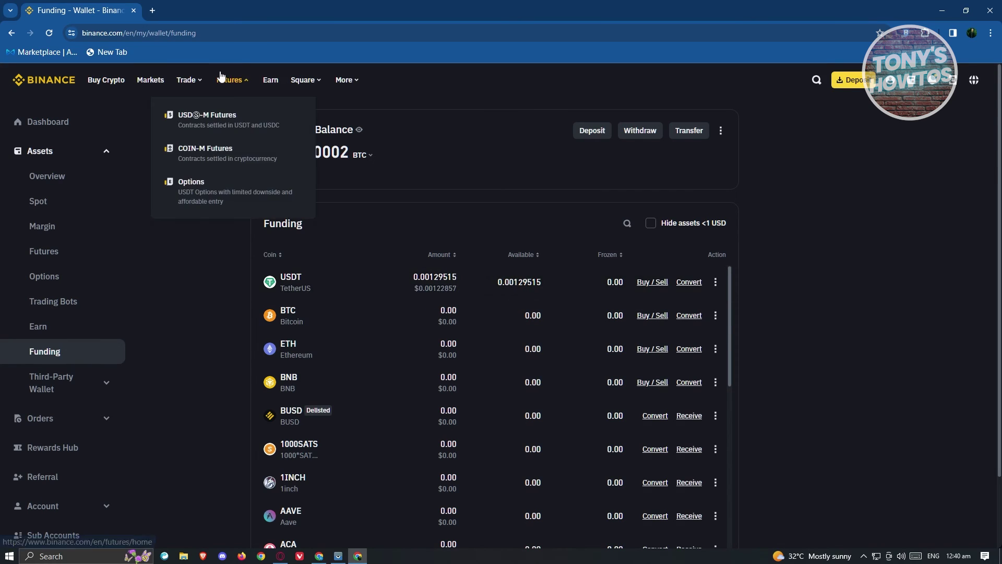
Open P2P trading and switch the USDT offers from buying to selling
mouse_move(199, 79)
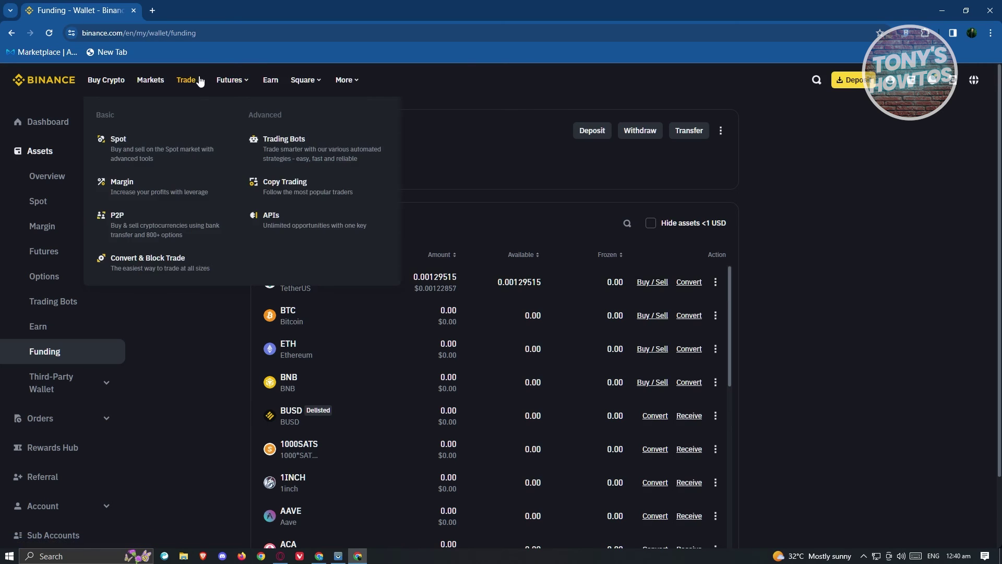
click(173, 229)
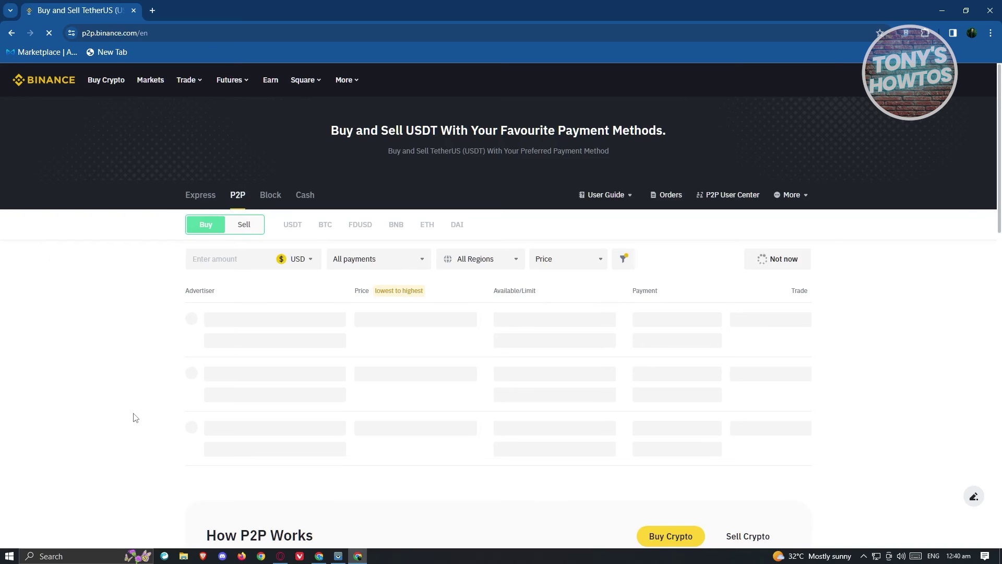
scroll(229, 188, down, 1)
click(241, 173)
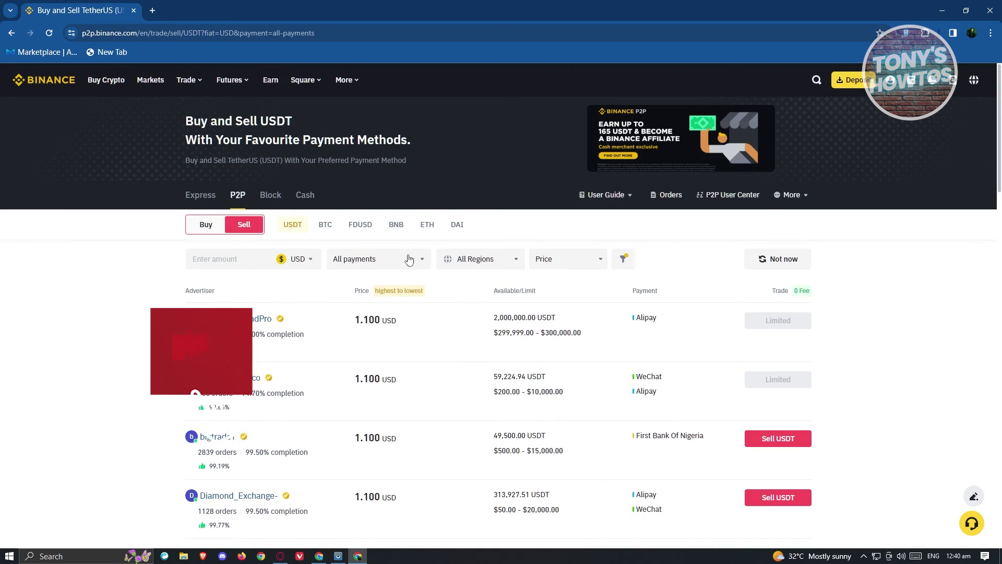
Look through the payment methods available for filtering the USDT sell offers, keeping all payments selected
click(355, 261)
scroll(409, 357, down, 5)
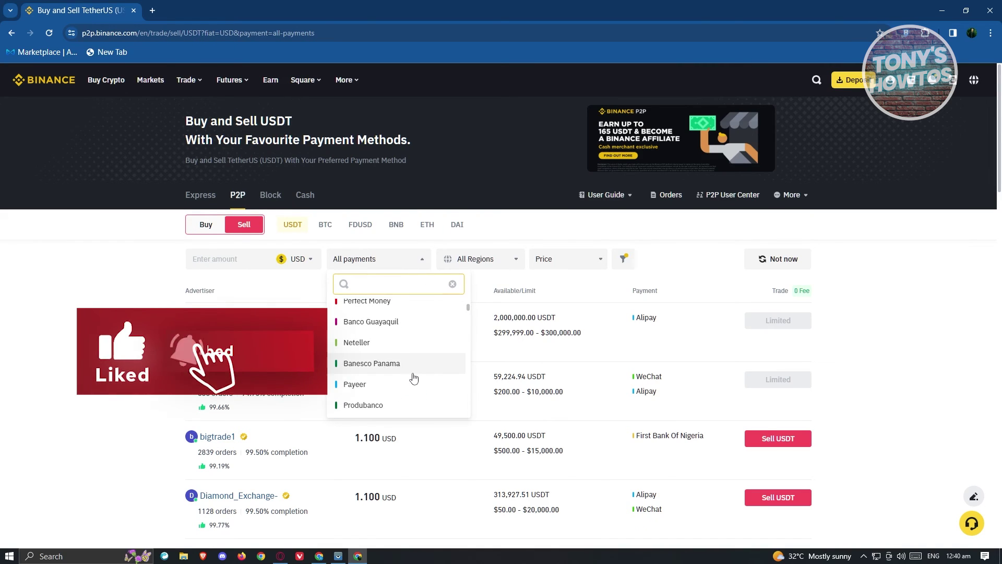
click(313, 292)
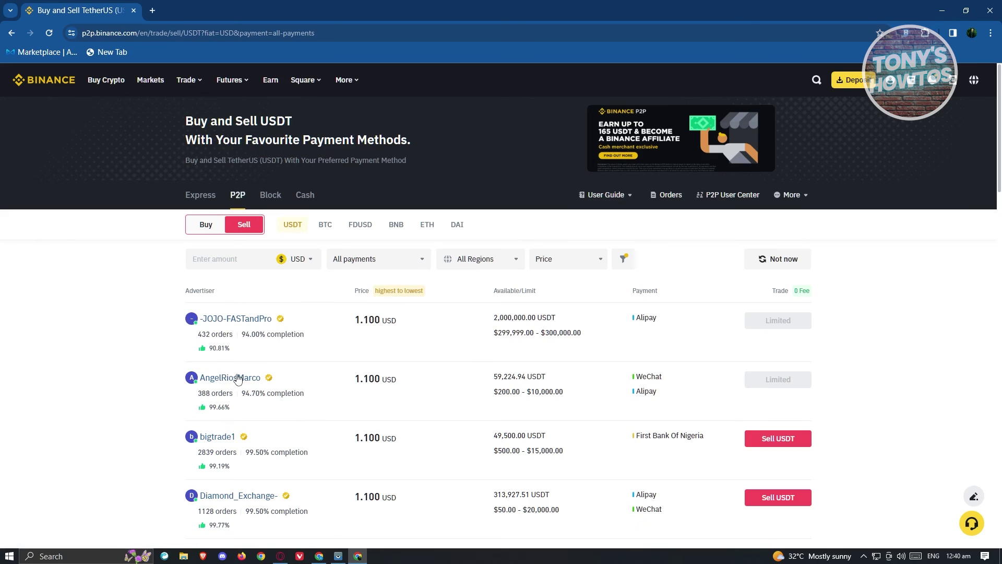
Open the USDT sell offer that accepts Alipay and WeChat with a $50.00 - $20,000.00 limit, and review its terms
scroll(238, 378, down, 1)
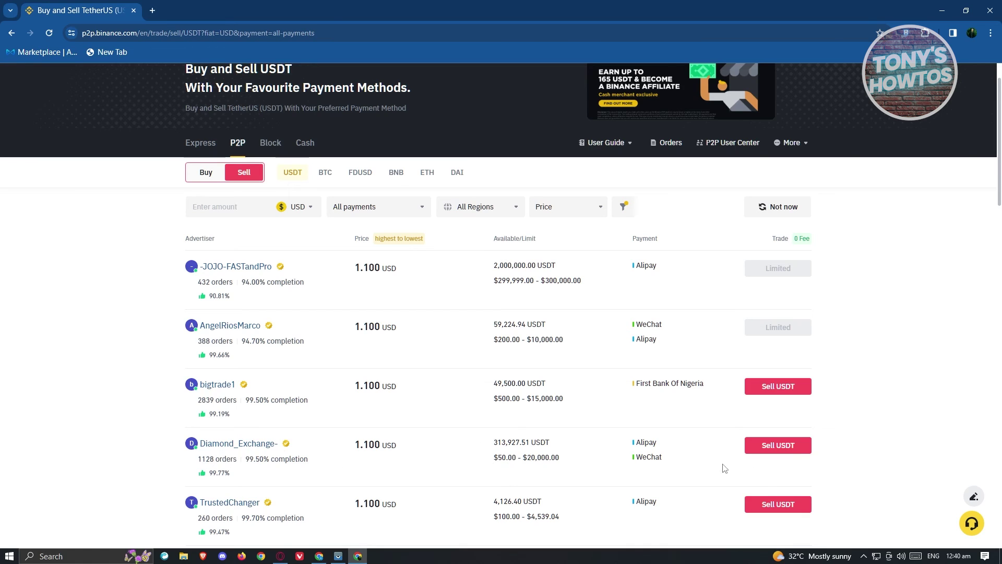
click(795, 451)
scroll(908, 339, down, 1)
scroll(908, 339, down, 2)
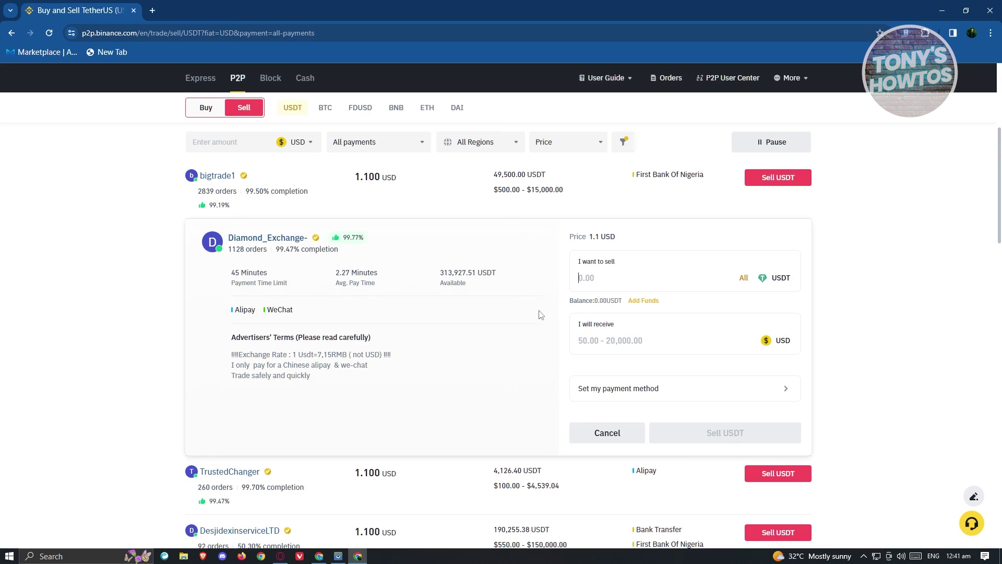
Check which payment methods can be added for receiving money from this offer, and close the list
click(687, 392)
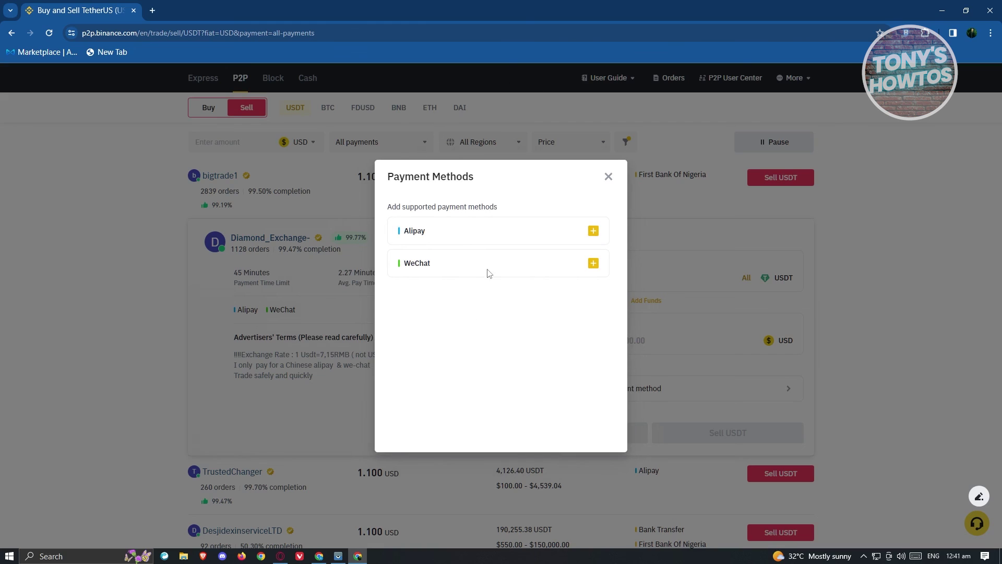
click(608, 177)
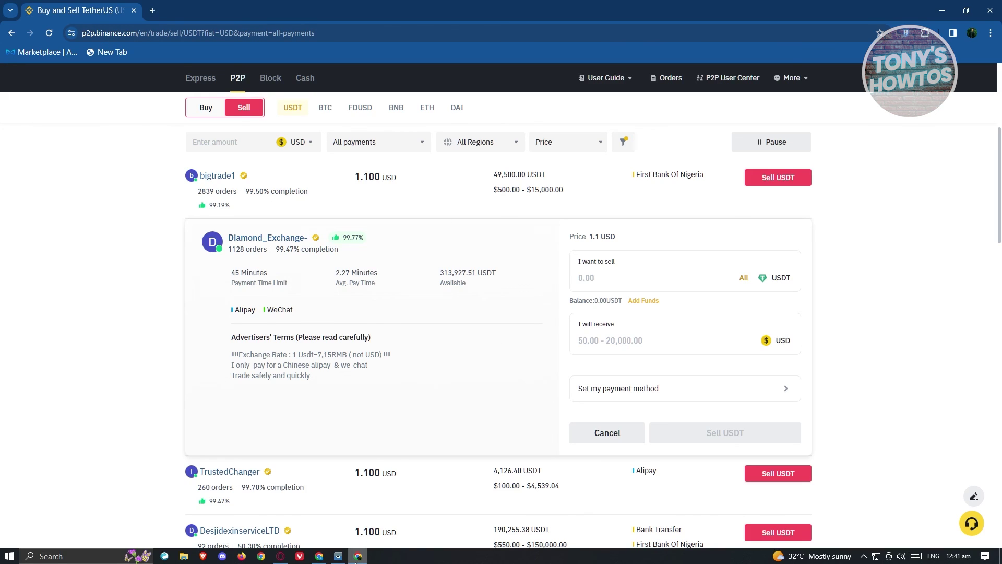
mouse_move(358, 556)
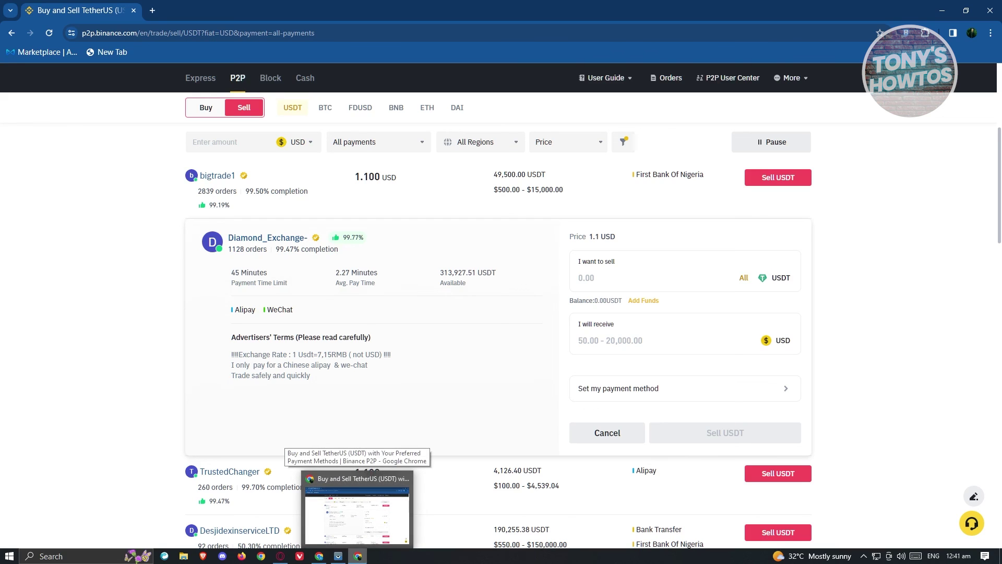